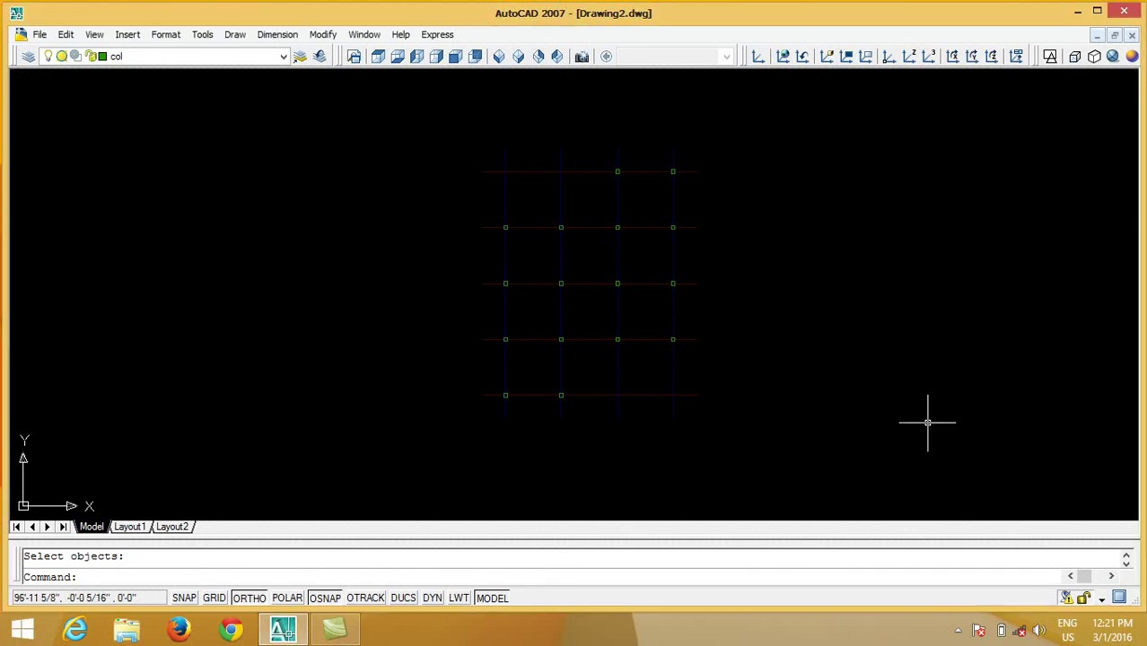
- Make wall the current layer and draw a thin rectangle between the two column squares
{"action": "middle_click_drag", "start_coordinate": [467, 316], "coordinate": [385, 276]}
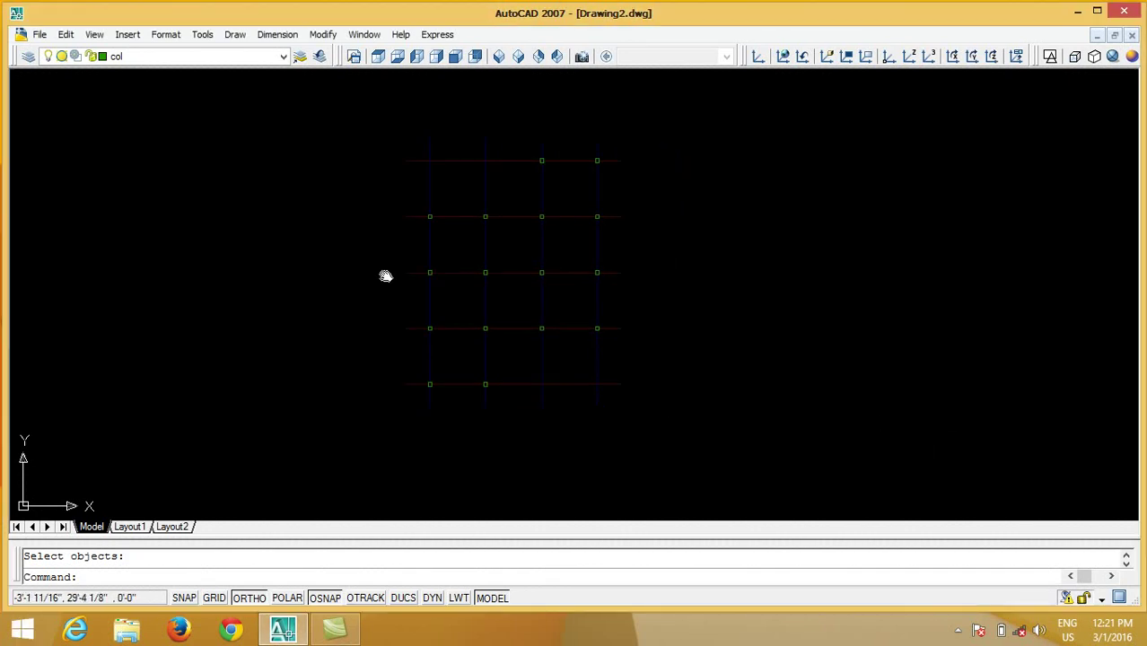
{"action": "left_click", "coordinate": [282, 59]}
{"action": "left_click", "coordinate": [192, 159]}
{"action": "scroll", "coordinate": [446, 395], "scroll_direction": "up", "scroll_amount": 3}
{"action": "scroll", "coordinate": [446, 395], "scroll_direction": "up", "scroll_amount": 3}
{"action": "scroll", "coordinate": [446, 395], "scroll_direction": "up", "scroll_amount": 2}
{"action": "type", "text": "rec"}
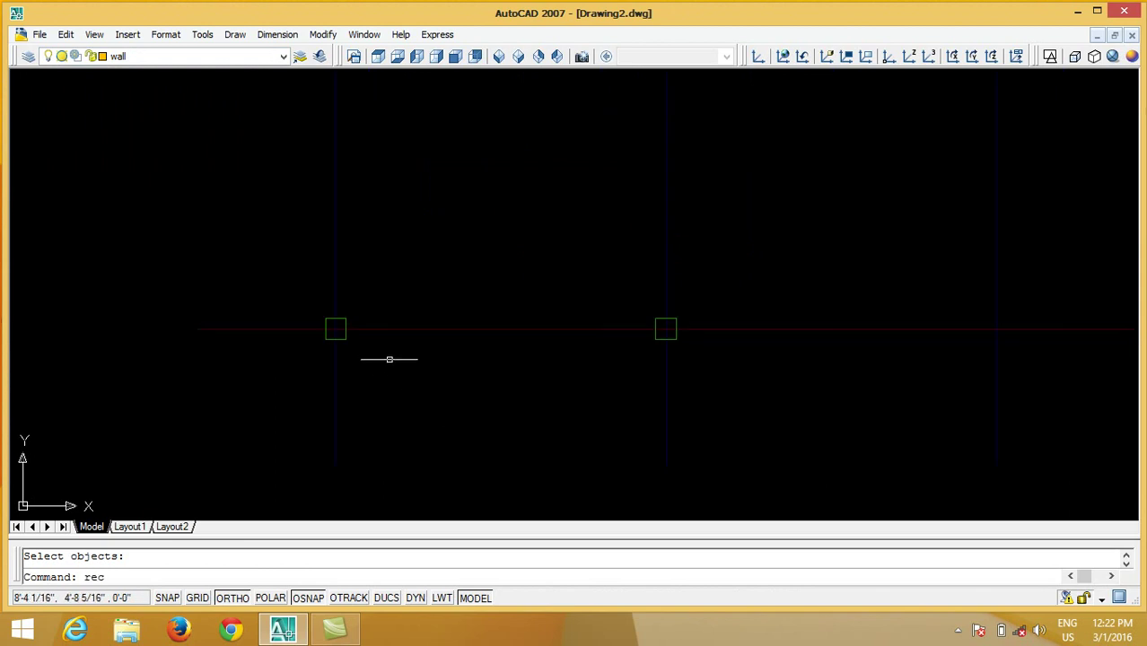
{"action": "key", "text": "Return"}
{"action": "left_click", "coordinate": [346, 340]}
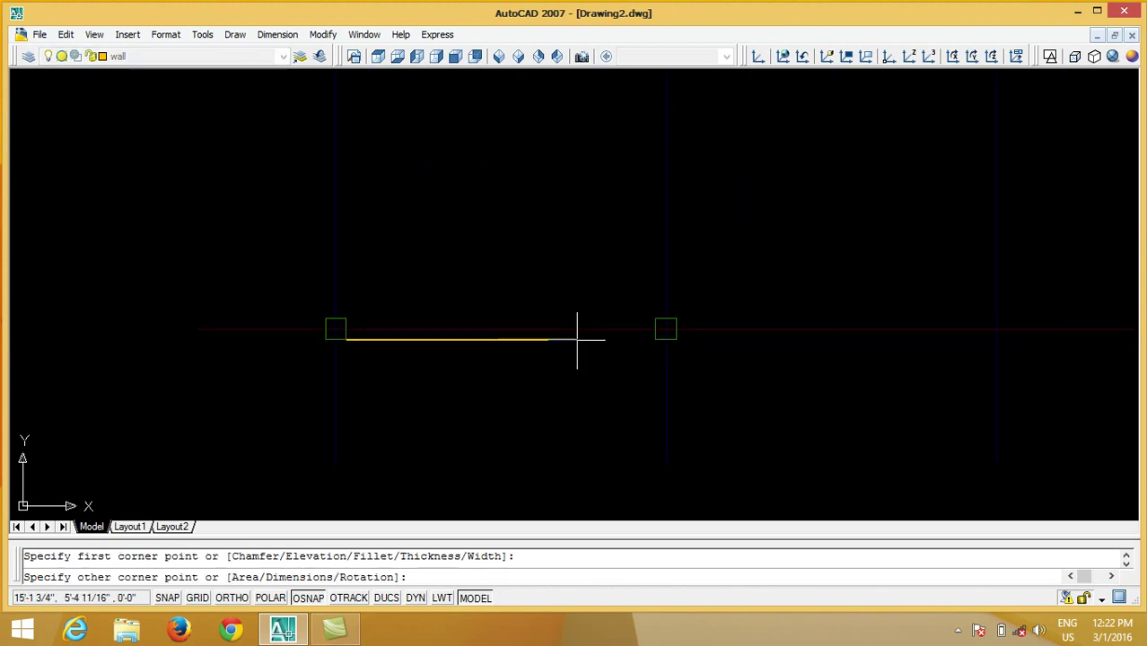
{"action": "left_click", "coordinate": [655, 330]}
{"action": "key", "text": "F8"}
- Move the wall rectangle up from its midpoint toward the grid line
{"action": "scroll", "coordinate": [529, 388], "scroll_direction": "up", "scroll_amount": 3}
{"action": "type", "text": "m"}
{"action": "key", "text": "Return"}
{"action": "left_click", "coordinate": [682, 171]}
{"action": "left_click", "coordinate": [566, 305]}
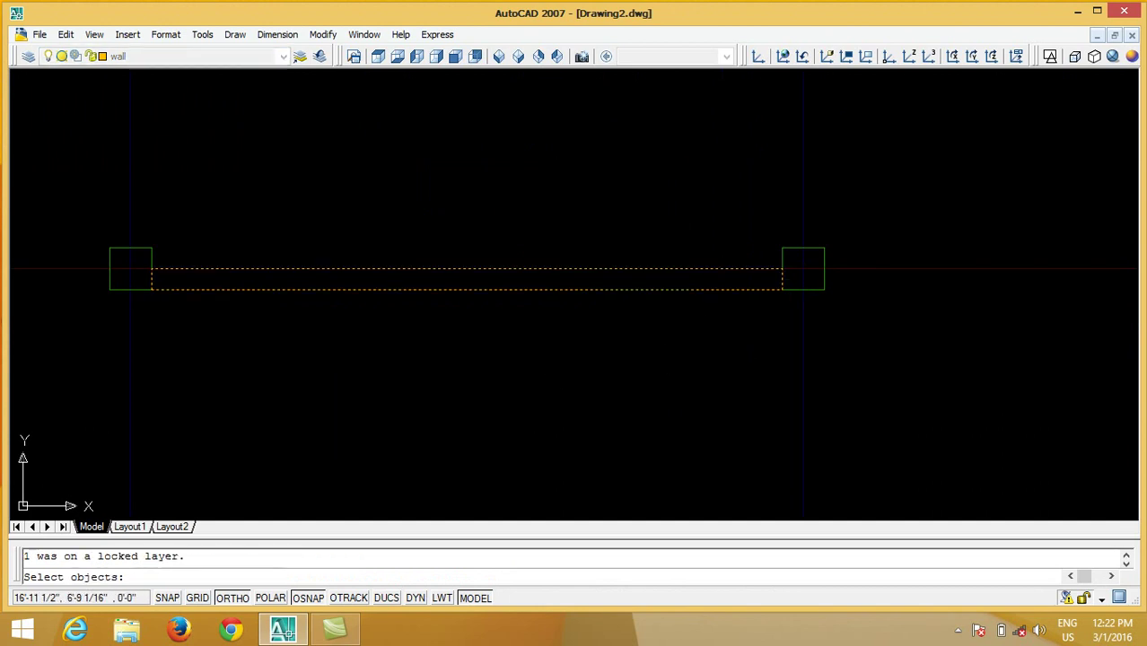
{"action": "key", "text": "Return"}
{"action": "scroll", "coordinate": [785, 260], "scroll_direction": "up", "scroll_amount": 2}
{"action": "left_click", "coordinate": [772, 313]}
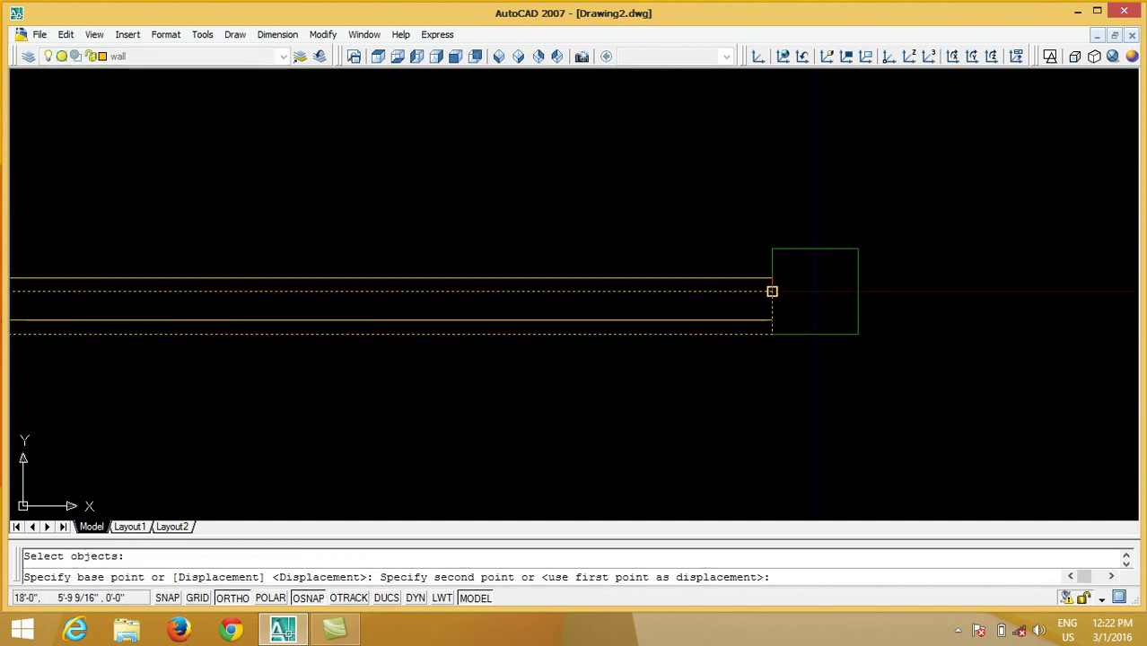
{"action": "left_click", "coordinate": [772, 292]}
- Move the wall again so it sits exactly on the grid line
{"action": "key", "text": "Return"}
{"action": "left_click", "coordinate": [701, 243]}
{"action": "left_click", "coordinate": [627, 341]}
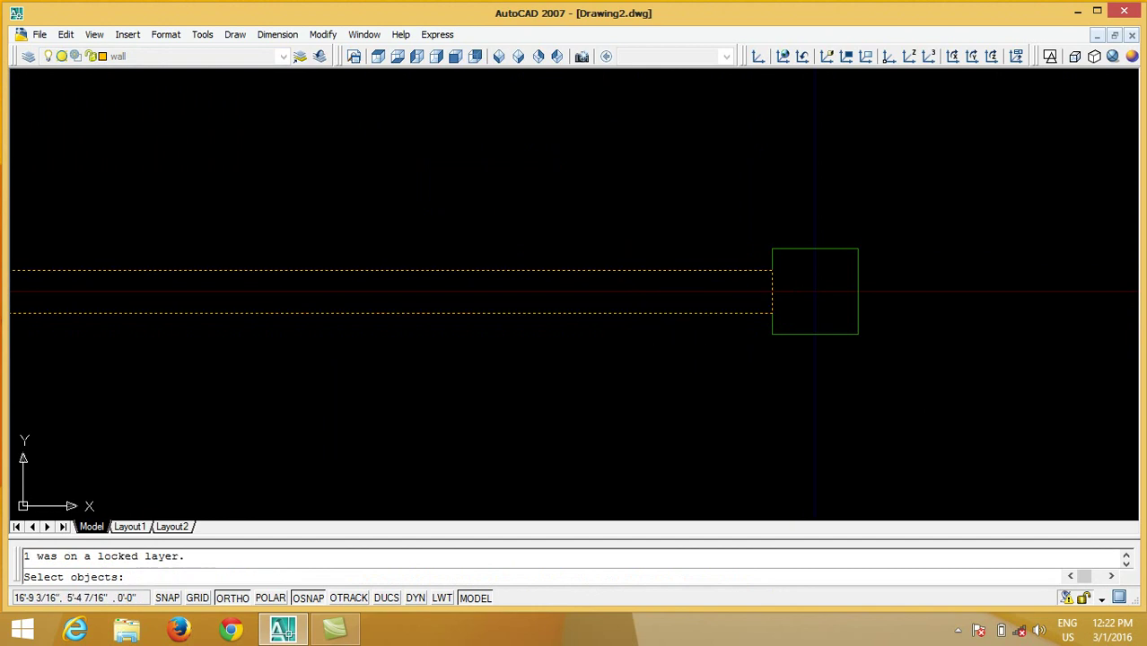
{"action": "left_click", "coordinate": [772, 271]}
{"action": "left_click", "coordinate": [772, 249]}
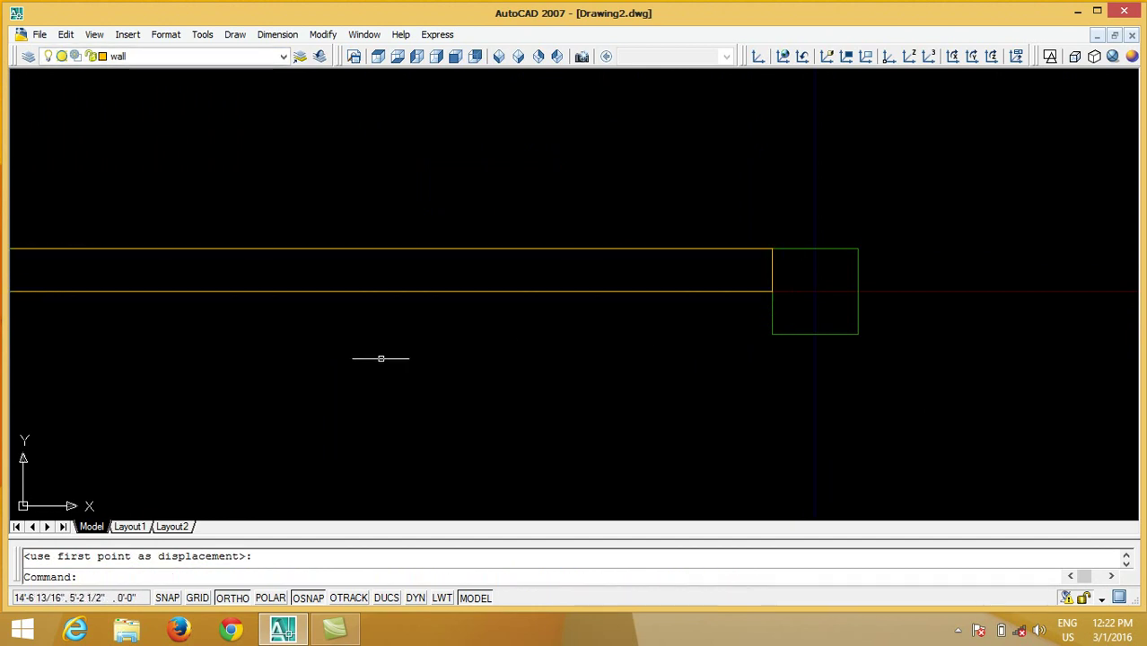
{"action": "scroll", "coordinate": [588, 385], "scroll_direction": "down", "scroll_amount": 3}
{"action": "scroll", "coordinate": [586, 381], "scroll_direction": "down", "scroll_amount": 2}
{"action": "scroll", "coordinate": [584, 381], "scroll_direction": "up", "scroll_amount": 1}
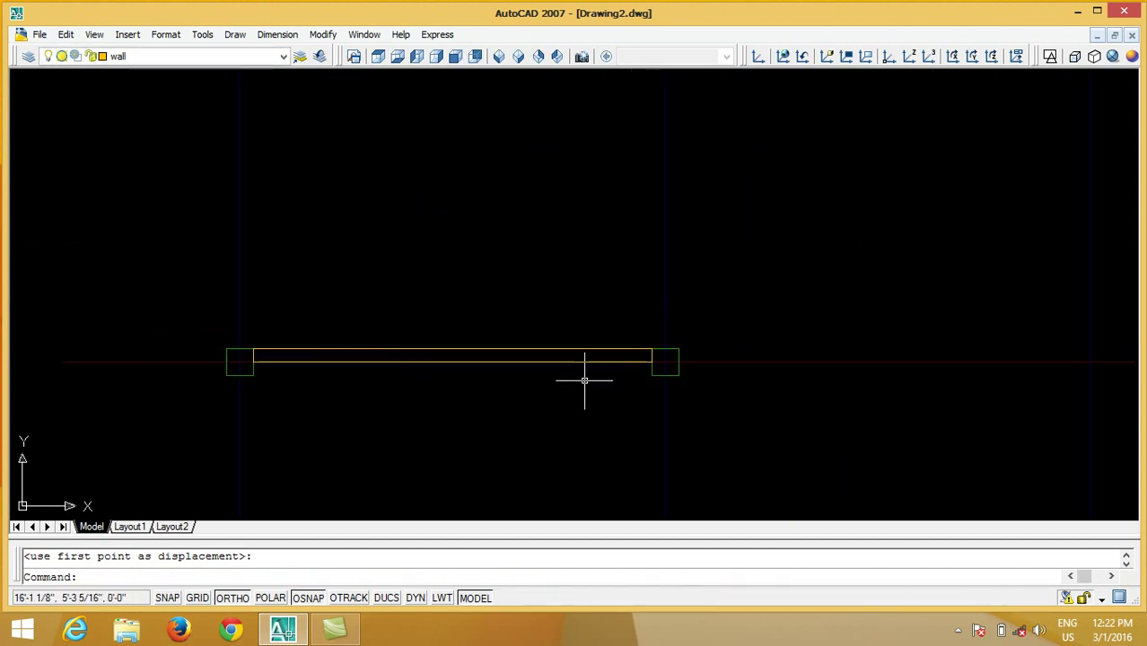
{"action": "type", "text": "m"}
- Move the wall down from its left end onto the bottom grid line
{"action": "key", "text": "Return"}
{"action": "left_click", "coordinate": [571, 384]}
{"action": "left_click", "coordinate": [509, 308]}
{"action": "key", "text": "Return"}
{"action": "scroll", "coordinate": [179, 330], "scroll_direction": "up", "scroll_amount": 4}
{"action": "scroll", "coordinate": [399, 377], "scroll_direction": "up", "scroll_amount": 3}
{"action": "left_click", "coordinate": [401, 369]}
{"action": "left_click", "coordinate": [399, 407]}
{"action": "scroll", "coordinate": [499, 382], "scroll_direction": "down", "scroll_amount": 3}
{"action": "scroll", "coordinate": [519, 431], "scroll_direction": "down", "scroll_amount": 4}
{"action": "middle_click_drag", "start_coordinate": [519, 432], "coordinate": [518, 467]}
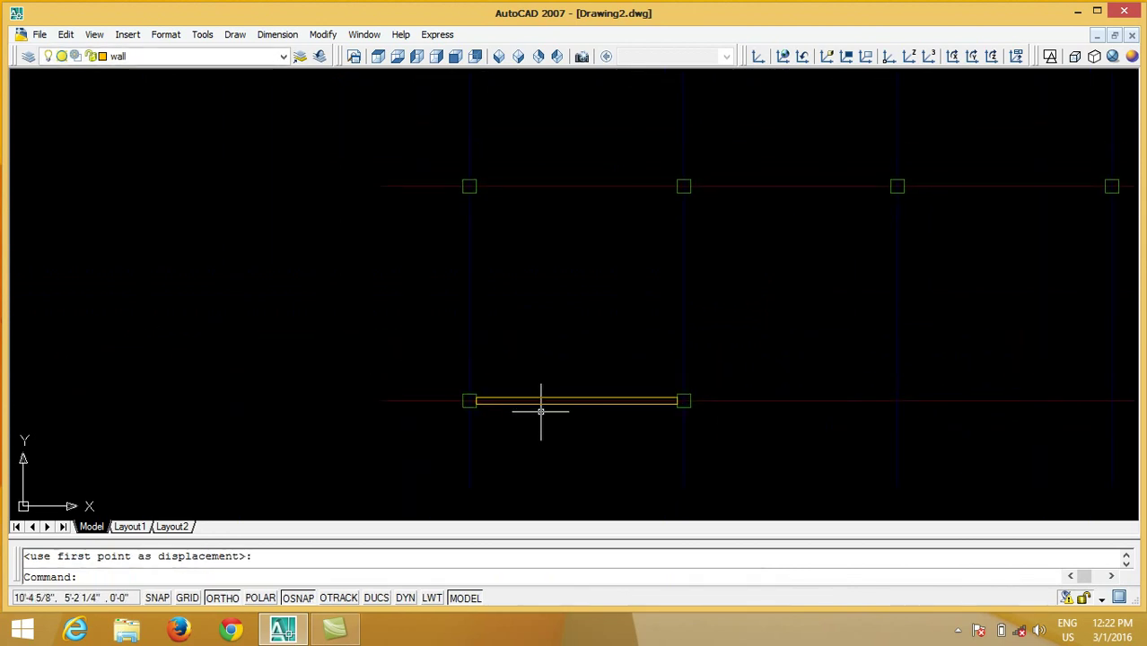
- Rotate a copy of the wall 90° about its left end to rise along the column
{"action": "key", "text": "Return"}
{"action": "left_click", "coordinate": [569, 437]}
{"action": "left_click", "coordinate": [557, 387]}
{"action": "key", "text": "Return"}
{"action": "scroll", "coordinate": [463, 395], "scroll_direction": "up", "scroll_amount": 4}
{"action": "left_click", "coordinate": [444, 394]}
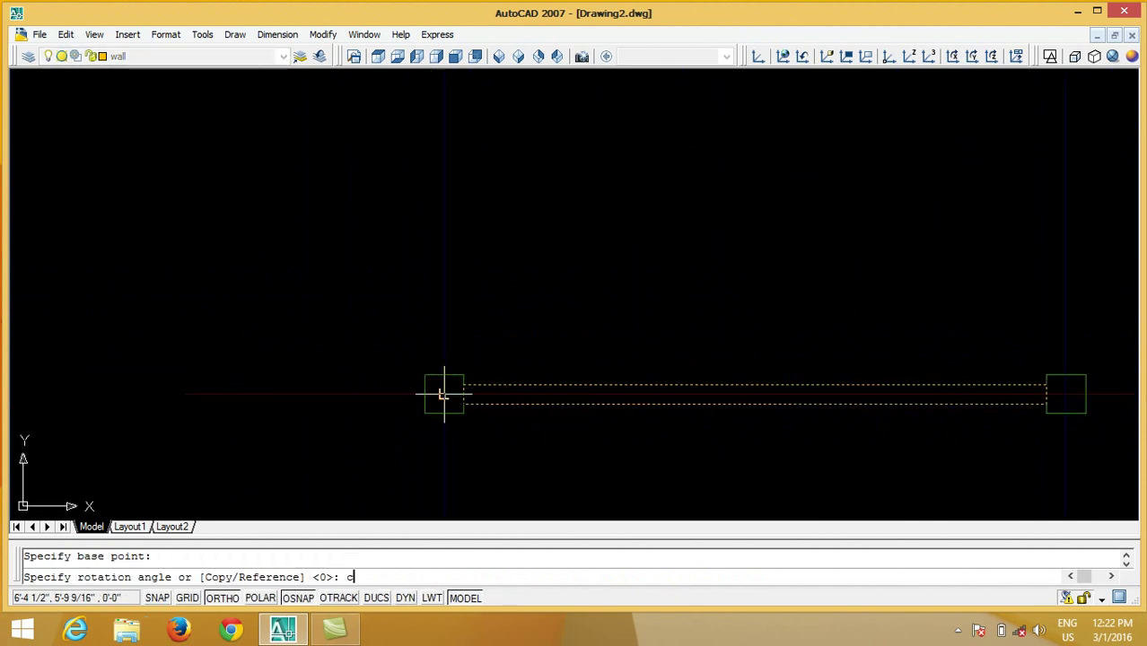
{"action": "type", "text": "90"}
{"action": "key", "text": "Return"}
{"action": "scroll", "coordinate": [444, 392], "scroll_direction": "down", "scroll_amount": 4}
{"action": "middle_click_drag", "start_coordinate": [499, 418], "coordinate": [507, 480]}
{"action": "scroll", "coordinate": [513, 397], "scroll_direction": "down", "scroll_amount": 2}
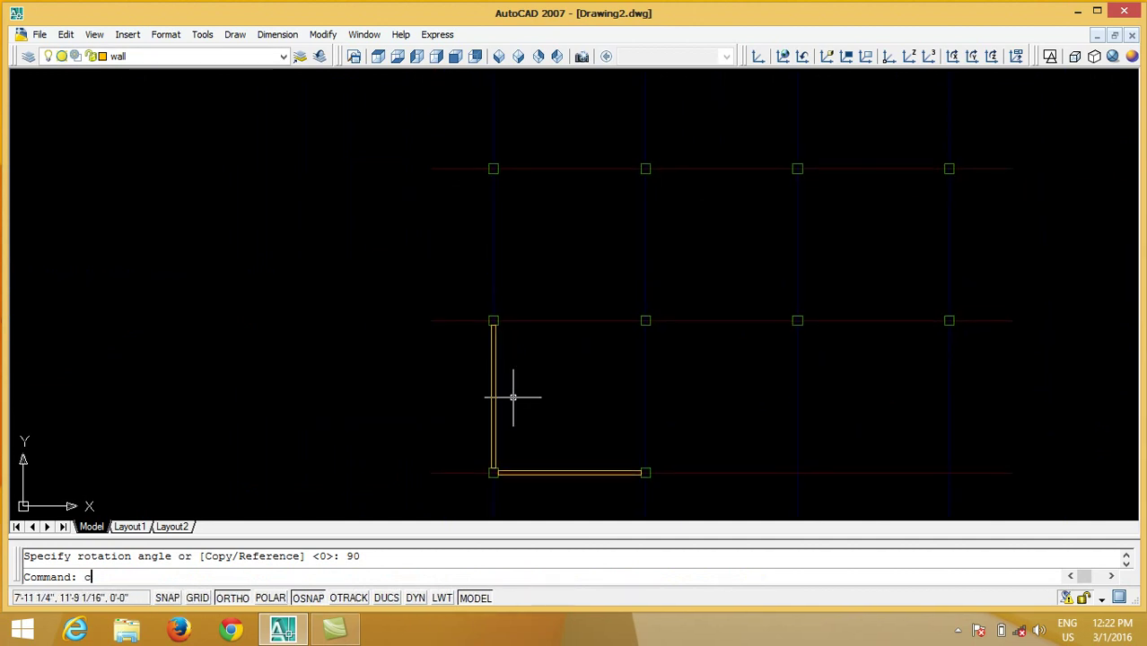
- Copy the vertical wall twice up the left column, reaching the top grid line
{"action": "key", "text": "Return"}
{"action": "left_click_drag", "start_coordinate": [529, 368], "coordinate": [459, 397]}
{"action": "scroll", "coordinate": [470, 446], "scroll_direction": "down", "scroll_amount": 2}
{"action": "key", "text": "Return"}
{"action": "left_click", "coordinate": [476, 436]}
{"action": "left_click", "coordinate": [474, 340]}
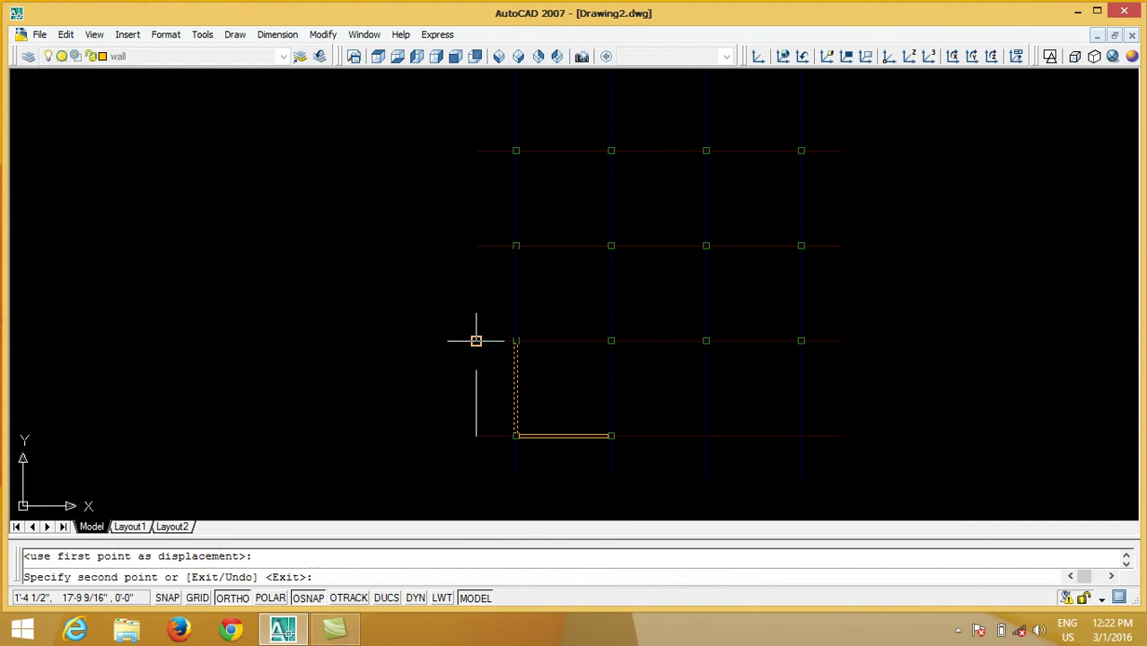
{"action": "left_click", "coordinate": [476, 245]}
{"action": "key", "text": "Return"}
{"action": "middle_click_drag", "start_coordinate": [529, 197], "coordinate": [461, 248]}
{"action": "scroll", "coordinate": [460, 261], "scroll_direction": "up", "scroll_amount": 2}
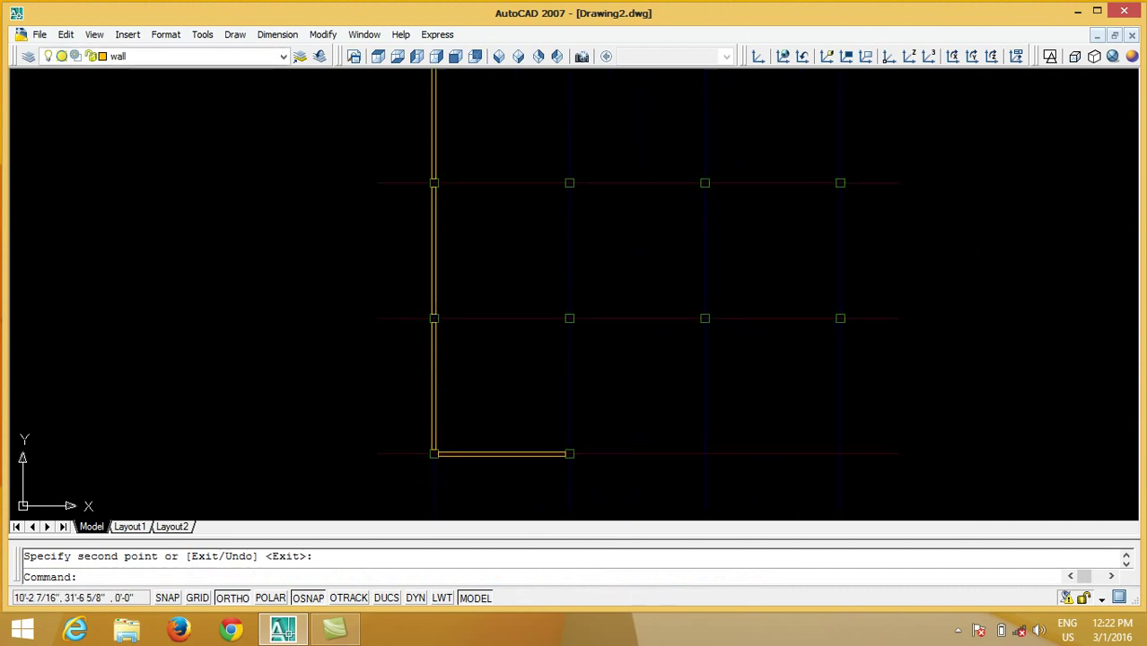
{"action": "scroll", "coordinate": [503, 288], "scroll_direction": "down", "scroll_amount": 3}
- Copy the bottom wall up onto the top grid line
{"action": "key", "text": "Return"}
{"action": "left_click", "coordinate": [507, 299]}
{"action": "left_click", "coordinate": [487, 361]}
{"action": "middle_click_drag", "start_coordinate": [505, 329], "coordinate": [512, 402]}
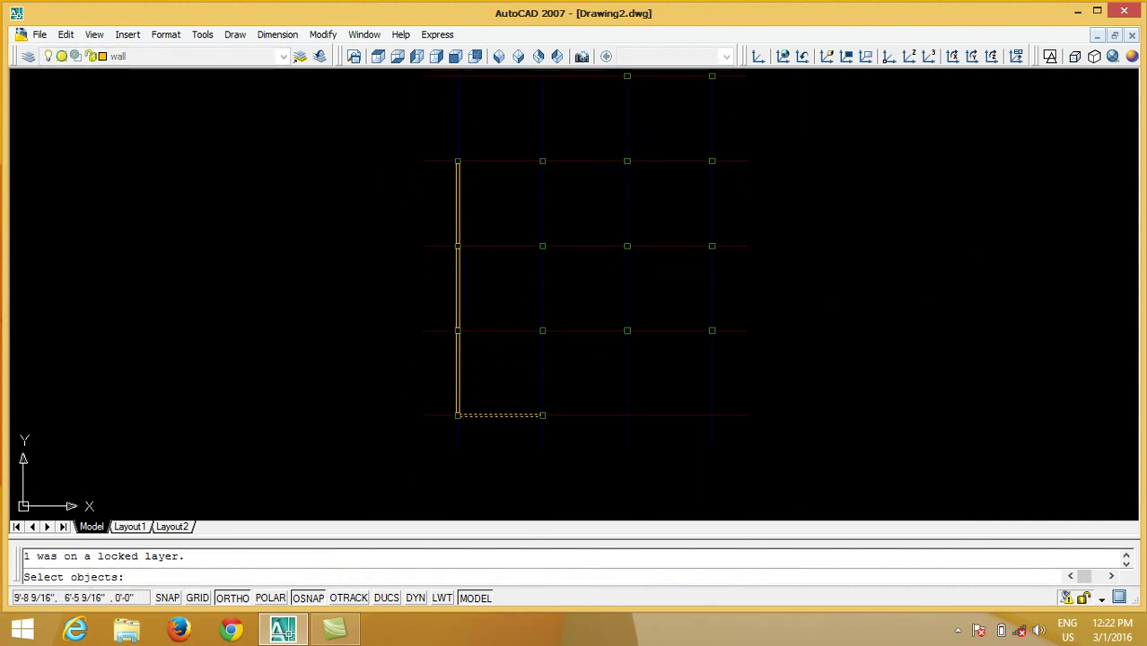
{"action": "left_click", "coordinate": [431, 415]}
{"action": "scroll", "coordinate": [425, 116], "scroll_direction": "up", "scroll_amount": 2}
{"action": "left_click", "coordinate": [420, 182]}
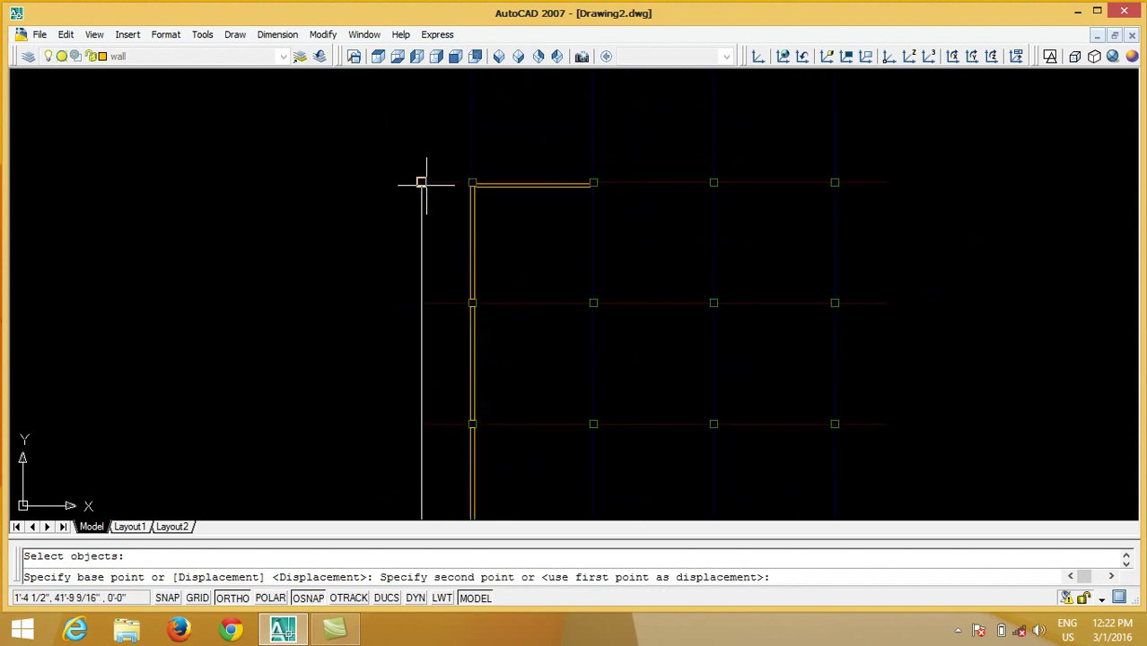
{"action": "key", "text": "Return"}
- Copy the top wall one bay to the right
{"action": "key", "text": "Return"}
{"action": "left_click", "coordinate": [545, 170]}
{"action": "left_click", "coordinate": [525, 212]}
{"action": "scroll", "coordinate": [538, 225], "scroll_direction": "down", "scroll_amount": 3}
{"action": "middle_click_drag", "start_coordinate": [539, 207], "coordinate": [539, 236]}
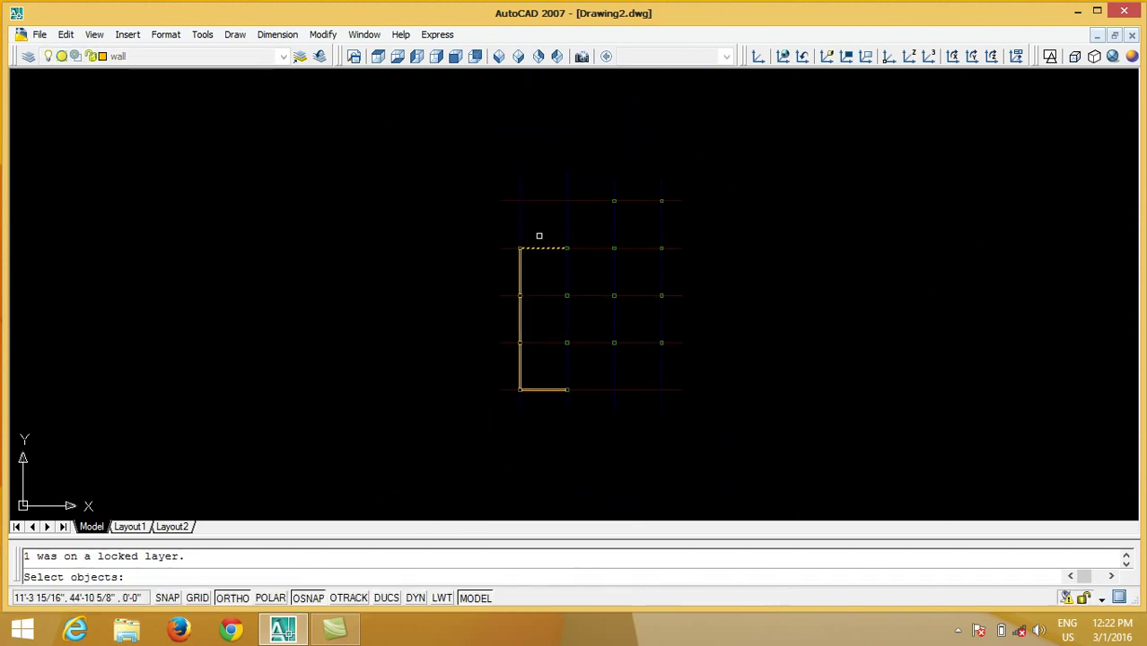
{"action": "left_click", "coordinate": [520, 247]}
{"action": "left_click", "coordinate": [567, 247]}
{"action": "key", "text": "Return"}
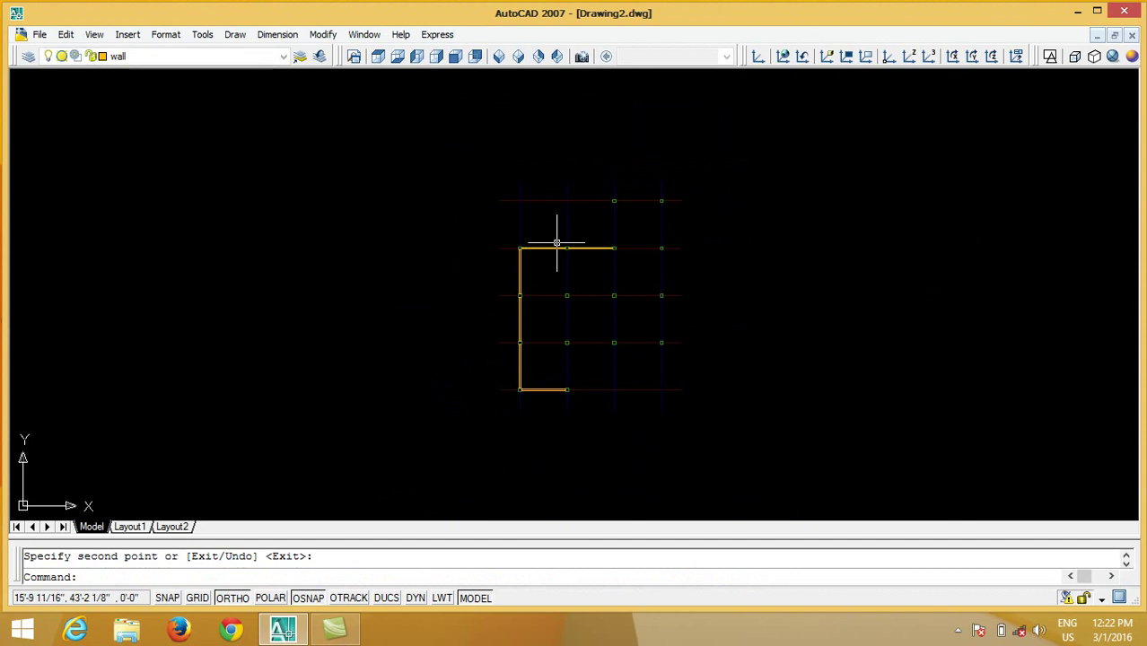
{"action": "scroll", "coordinate": [558, 230], "scroll_direction": "up", "scroll_amount": 3}
- Select the left vertical wall for another copy
{"action": "key", "text": "Return"}
{"action": "left_click", "coordinate": [514, 296]}
{"action": "left_click", "coordinate": [446, 334]}
{"action": "scroll", "coordinate": [467, 327], "scroll_direction": "up", "scroll_amount": 3}
{"action": "key", "text": "Return"}
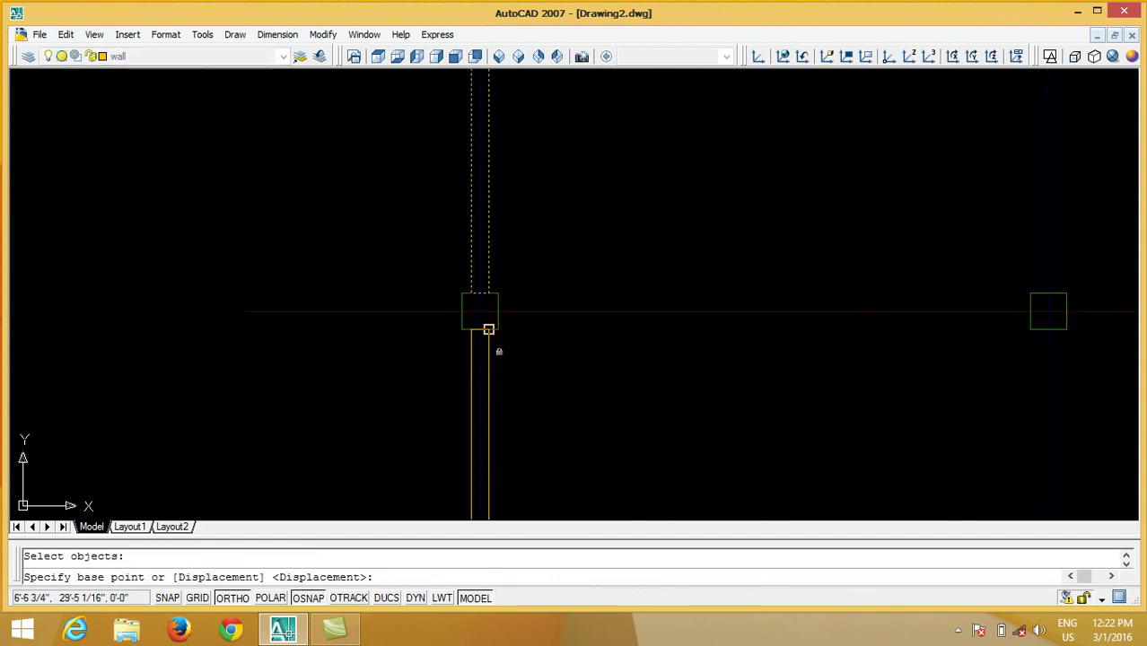
- Place two vertical wall copies above the top line at the third and fourth columns
{"action": "left_click", "coordinate": [495, 329]}
{"action": "scroll", "coordinate": [523, 359], "scroll_direction": "down", "scroll_amount": 3}
{"action": "middle_click_drag", "start_coordinate": [522, 358], "coordinate": [408, 460]}
{"action": "scroll", "coordinate": [759, 327], "scroll_direction": "up", "scroll_amount": 2}
{"action": "left_click", "coordinate": [654, 270]}
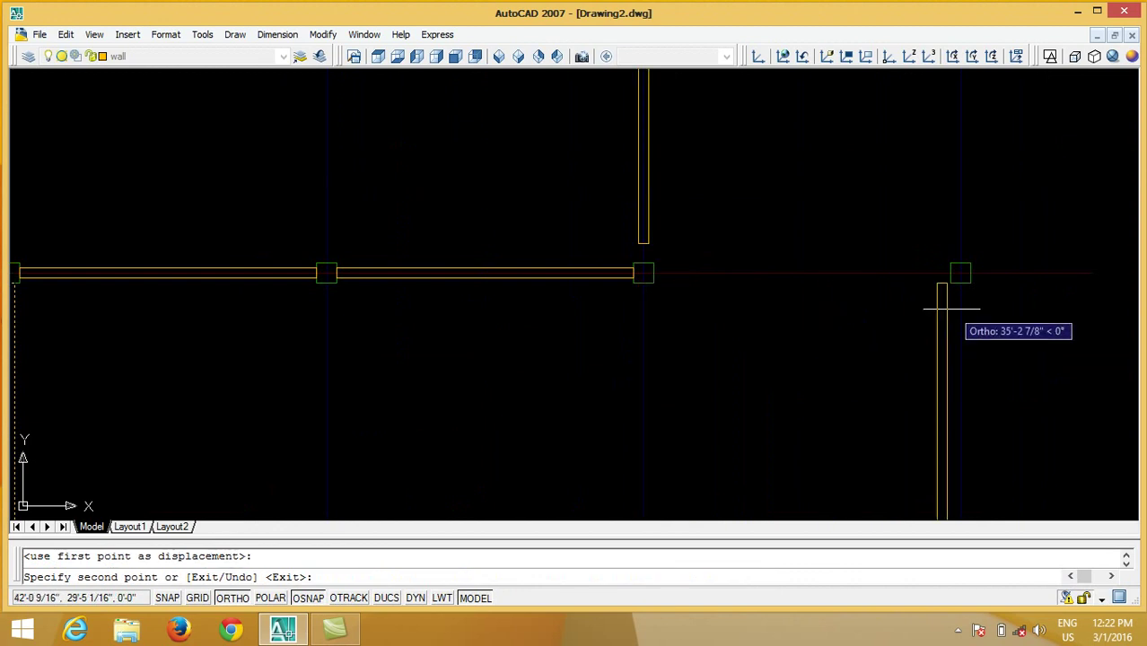
{"action": "left_click", "coordinate": [971, 271]}
{"action": "key", "text": "Return"}
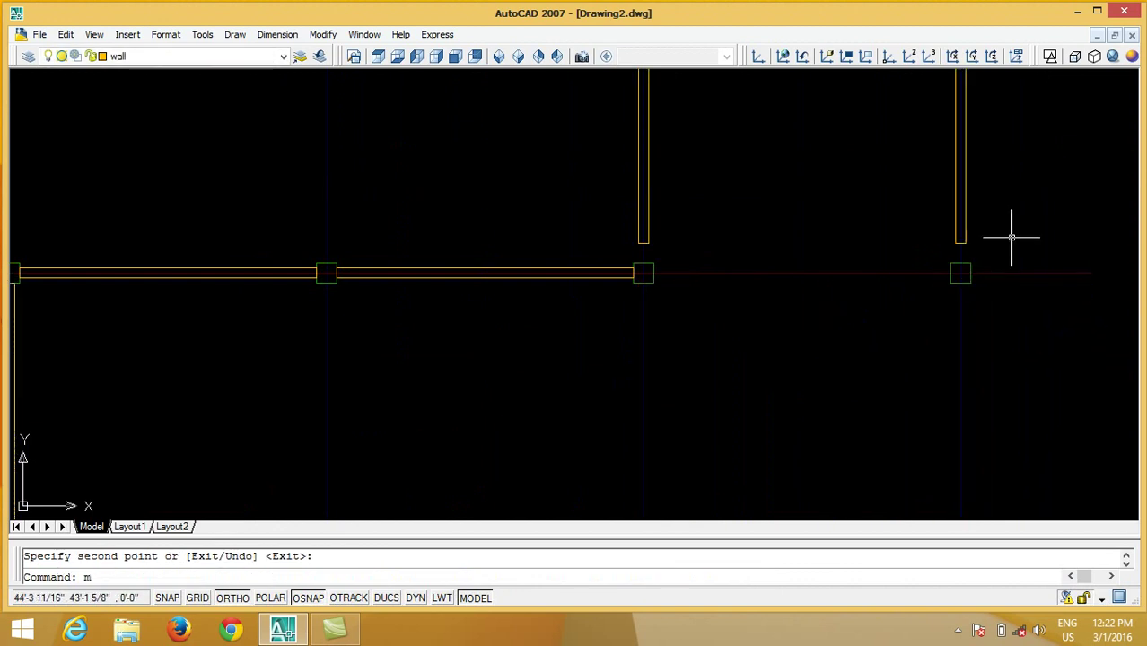
- Move the two upper vertical walls down onto the grid junction using a midpoint snap
{"action": "key", "text": "Return"}
{"action": "left_click", "coordinate": [1025, 233]}
{"action": "left_click", "coordinate": [620, 161]}
{"action": "key", "text": "Return"}
{"action": "scroll", "coordinate": [630, 254], "scroll_direction": "up", "scroll_amount": 3}
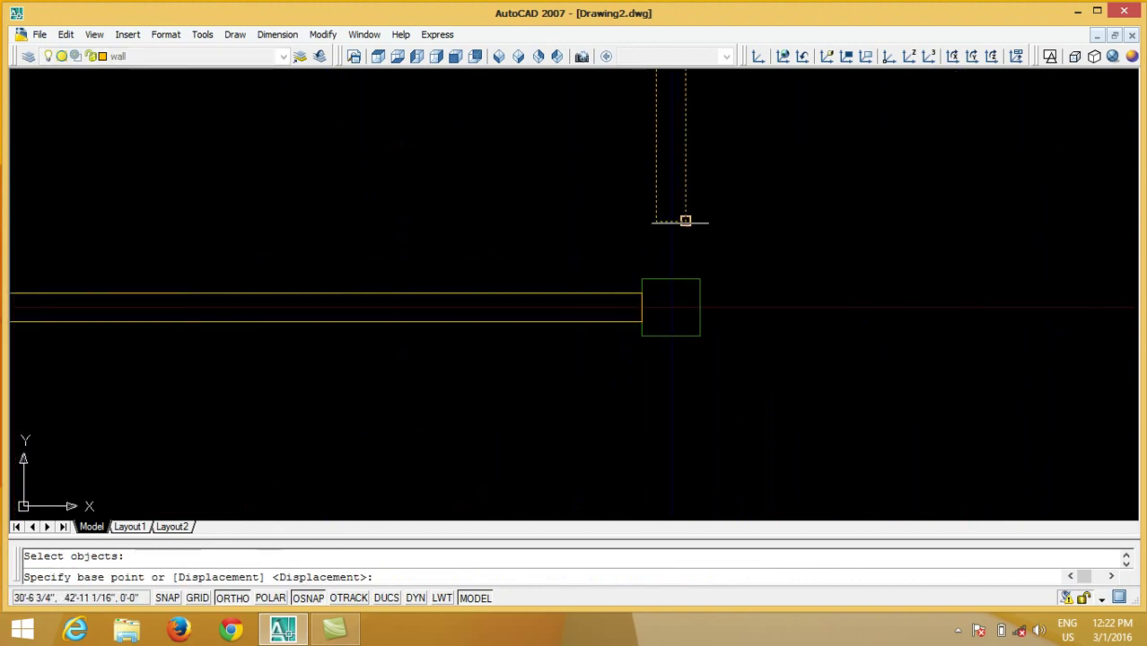
{"action": "left_click", "coordinate": [671, 220]}
{"action": "left_click", "coordinate": [671, 307]}
{"action": "scroll", "coordinate": [640, 274], "scroll_direction": "down", "scroll_amount": 3}
- Move the horizontal wall to meet the grid junction
{"action": "key", "text": "Return"}
{"action": "left_click_drag", "start_coordinate": [659, 256], "coordinate": [422, 305]}
{"action": "key", "text": "Return"}
{"action": "scroll", "coordinate": [641, 243], "scroll_direction": "up", "scroll_amount": 3}
{"action": "left_click", "coordinate": [641, 242]}
{"action": "scroll", "coordinate": [740, 297], "scroll_direction": "down", "scroll_amount": 3}
{"action": "scroll", "coordinate": [515, 355], "scroll_direction": "up", "scroll_amount": 3}
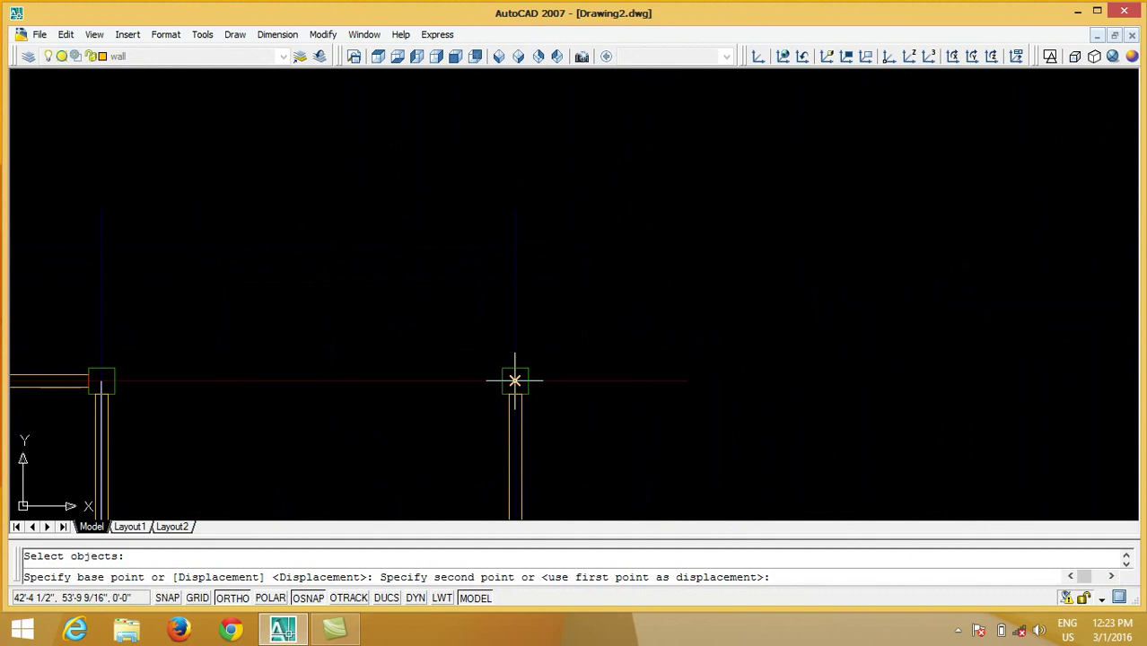
{"action": "left_click", "coordinate": [514, 380]}
{"action": "key", "text": "Return"}
{"action": "scroll", "coordinate": [515, 381], "scroll_direction": "down", "scroll_amount": 3}
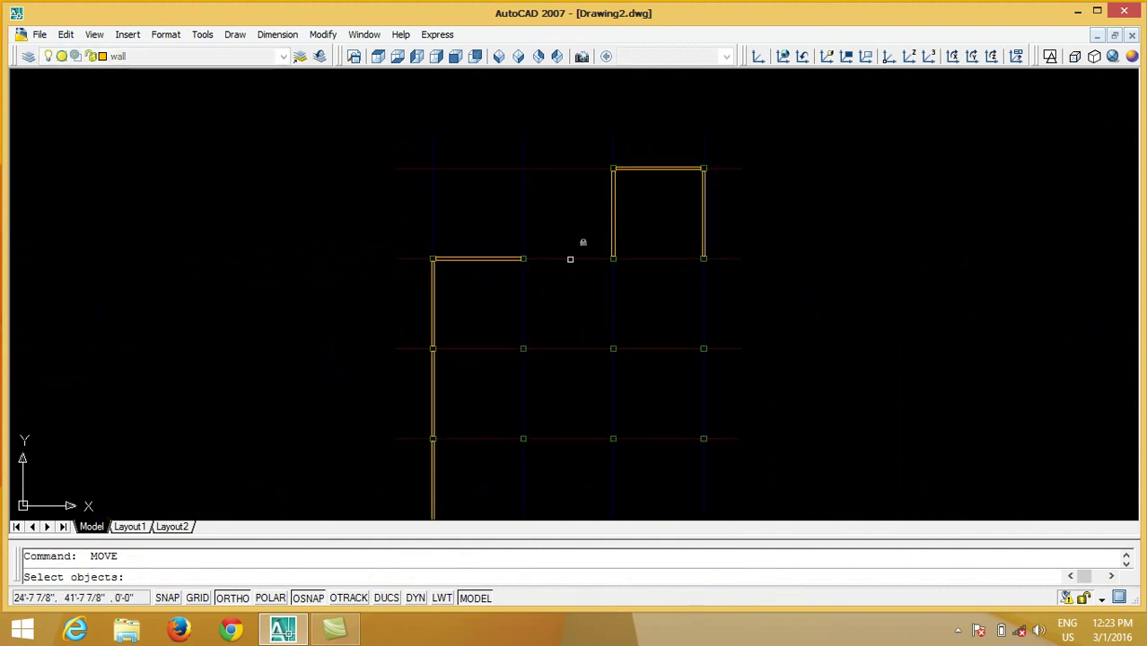
- Copy the top-left horizontal wall one bay to the right
{"action": "key", "text": "Escape"}
{"action": "type", "text": "co"}
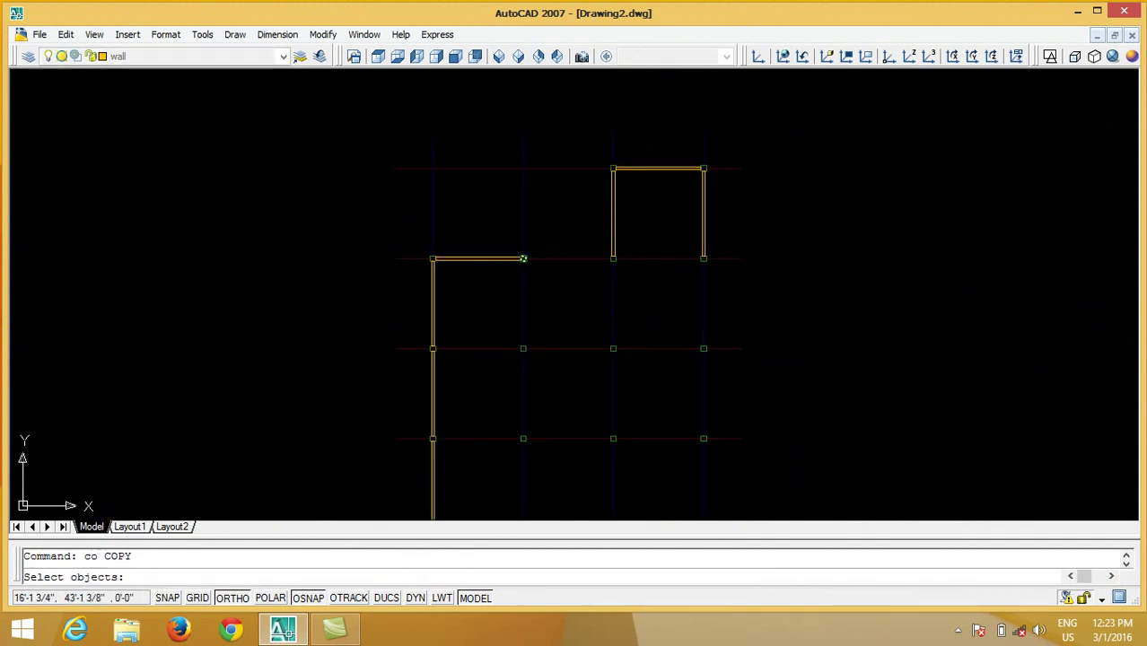
{"action": "left_click", "coordinate": [493, 244]}
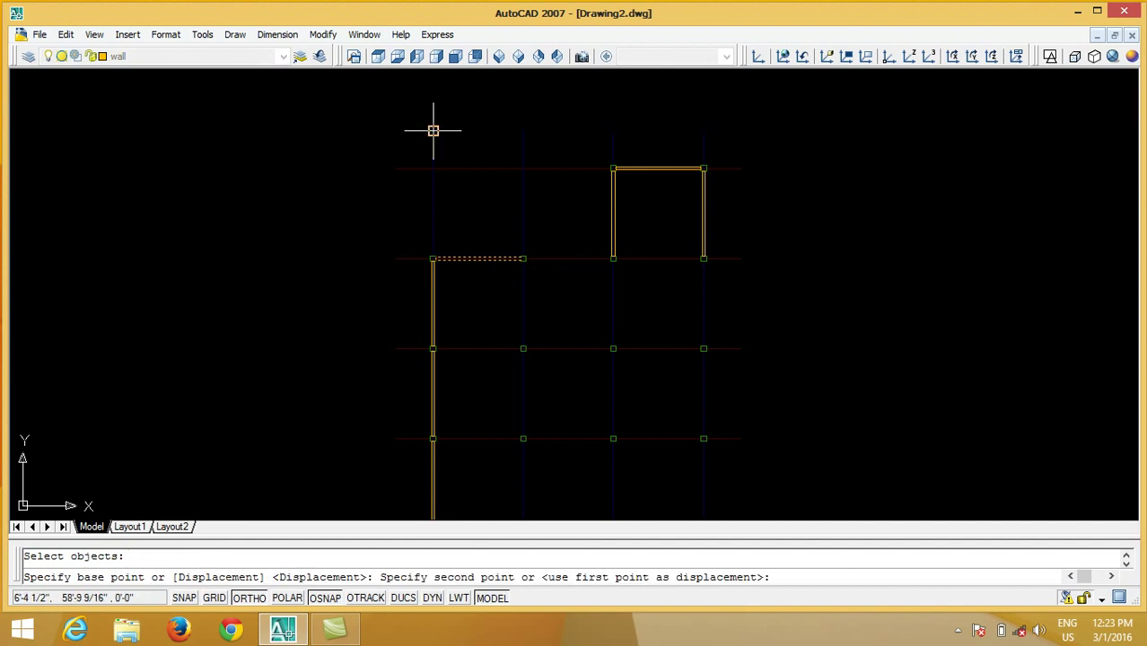
{"action": "left_click", "coordinate": [524, 128]}
{"action": "key", "text": "Return"}
{"action": "scroll", "coordinate": [449, 406], "scroll_direction": "up", "scroll_amount": 3}
{"action": "scroll", "coordinate": [509, 127], "scroll_direction": "down", "scroll_amount": 5}
- Copy the window-selected left wall onto the right column line
{"action": "key", "text": "Return"}
{"action": "left_click", "coordinate": [505, 153]}
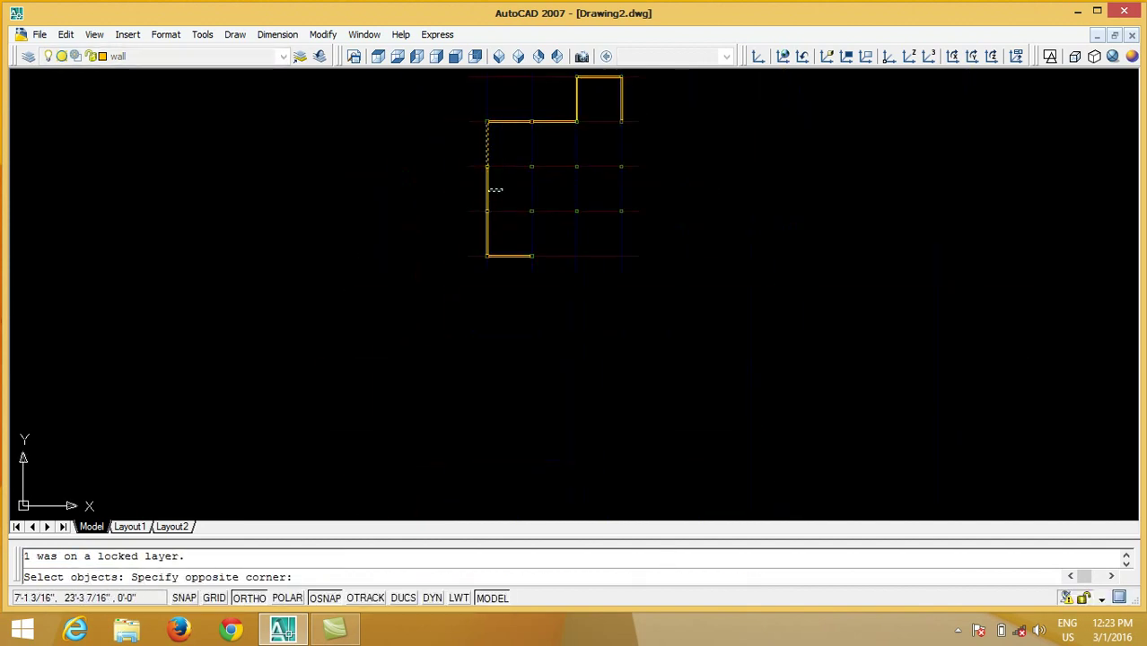
{"action": "left_click", "coordinate": [481, 183]}
{"action": "scroll", "coordinate": [482, 182], "scroll_direction": "up", "scroll_amount": 5}
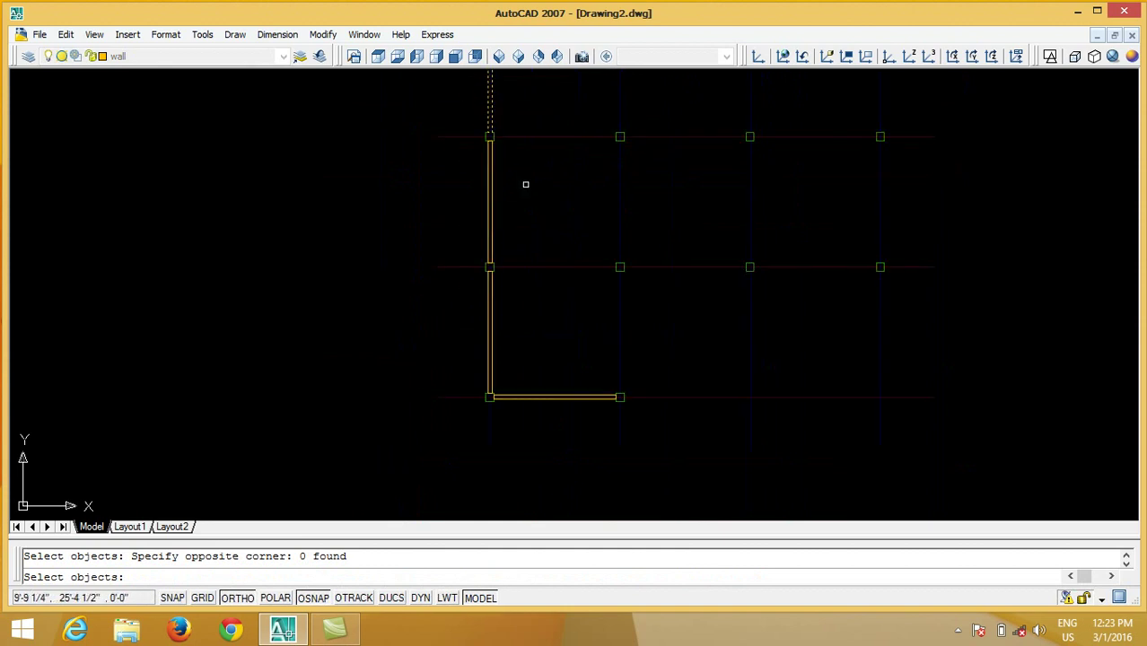
{"action": "scroll", "coordinate": [443, 300], "scroll_direction": "down", "scroll_amount": 2}
{"action": "left_click", "coordinate": [473, 395]}
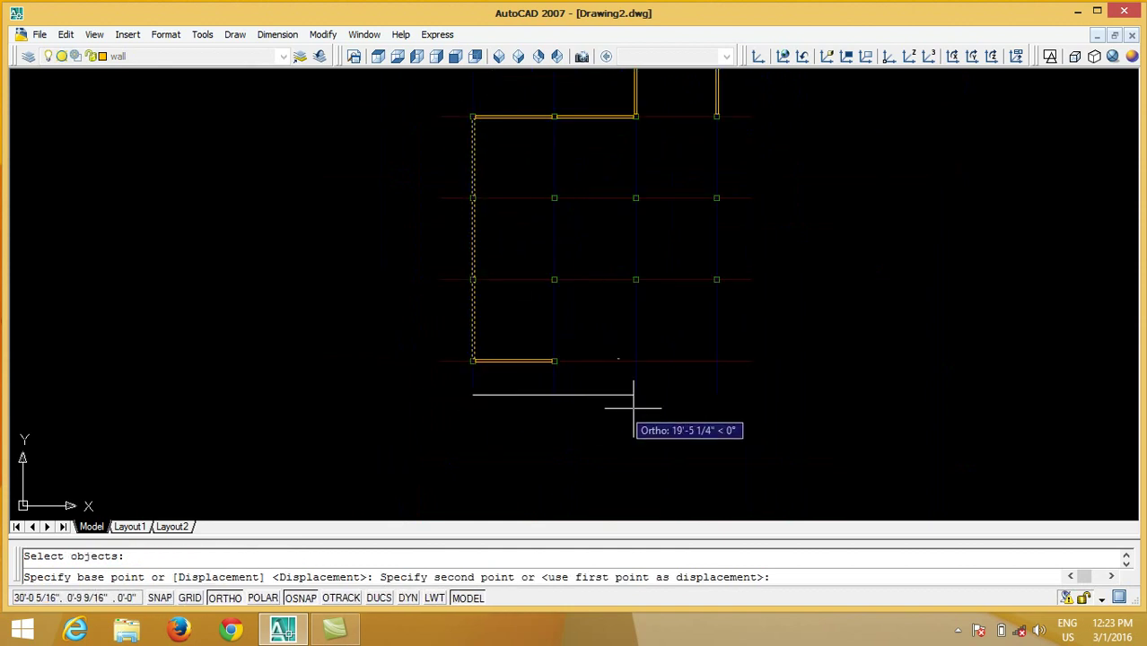
{"action": "left_click", "coordinate": [717, 395]}
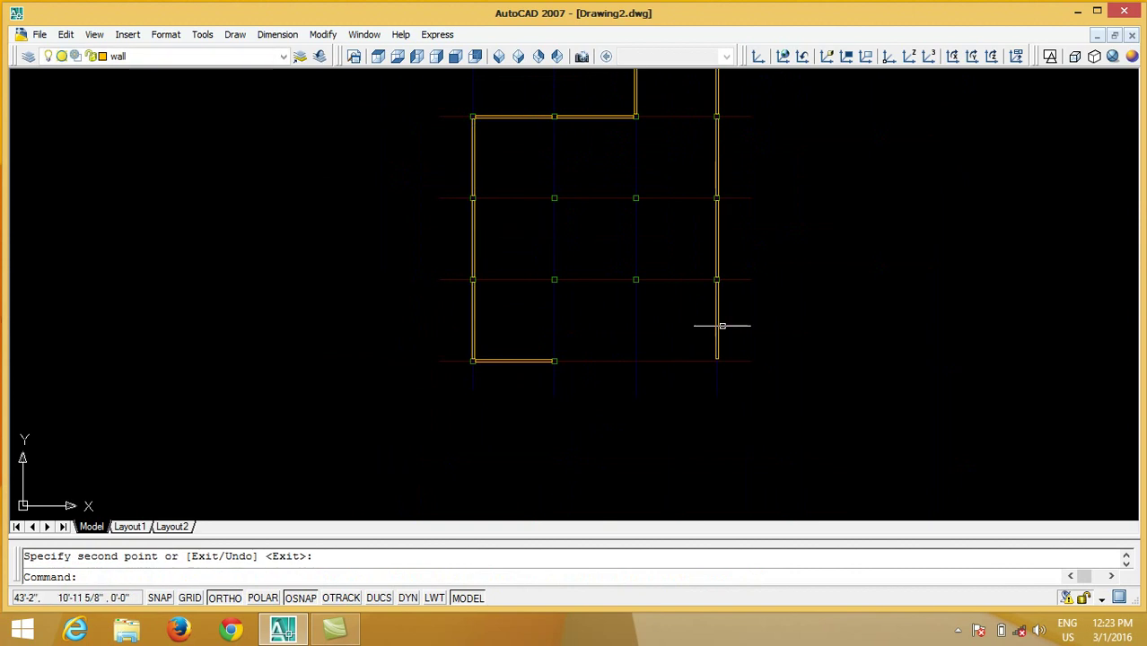
{"action": "scroll", "coordinate": [724, 310], "scroll_direction": "up", "scroll_amount": 2}
- Erase the stray line with a window selection
{"action": "type", "text": "e"}
{"action": "key", "text": "Return"}
{"action": "left_click", "coordinate": [732, 302]}
{"action": "left_click", "coordinate": [673, 328]}
{"action": "scroll", "coordinate": [593, 337], "scroll_direction": "up", "scroll_amount": 1}
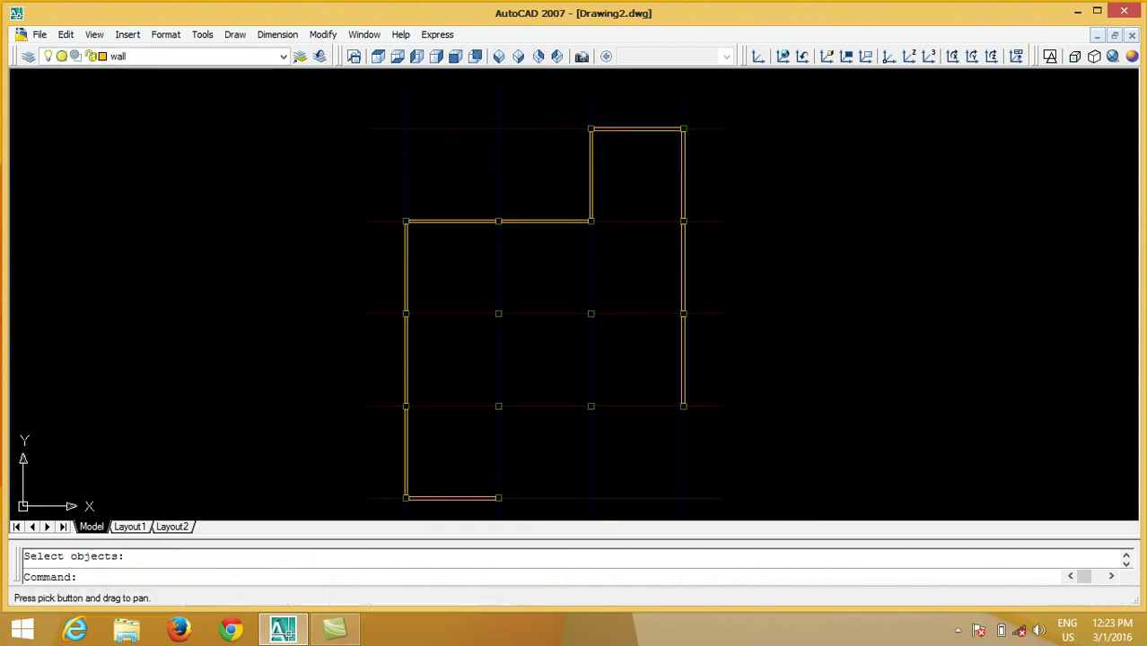
- Copy the upper and top wall segments straight down onto the third grid row
{"action": "left_click", "coordinate": [554, 252]}
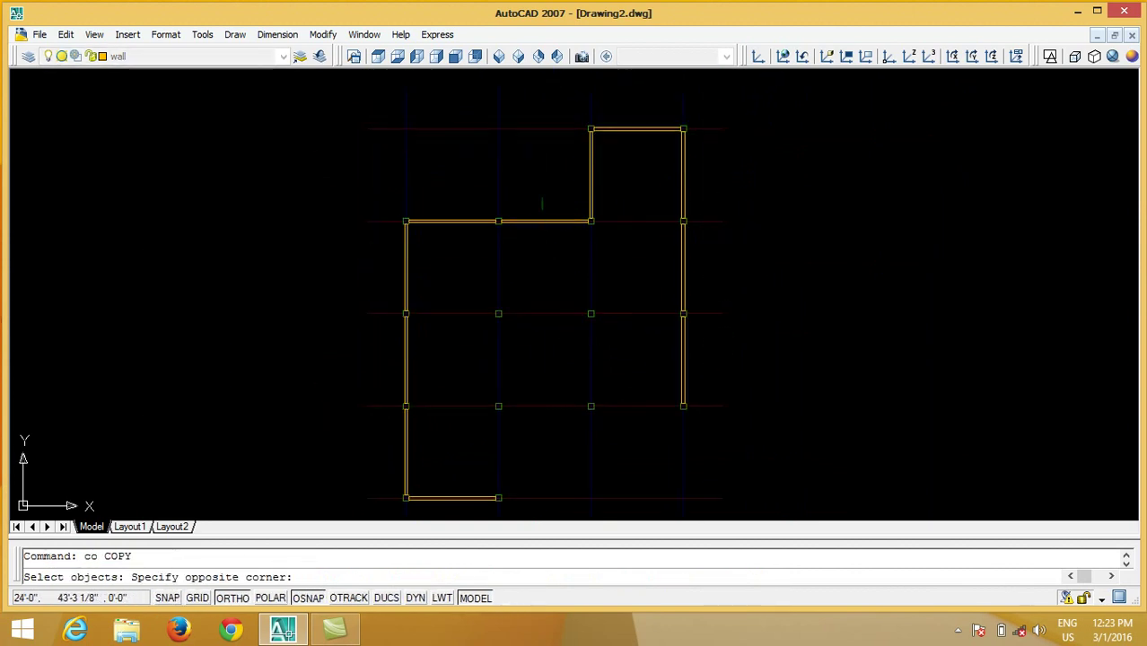
{"action": "left_click", "coordinate": [528, 220]}
{"action": "scroll", "coordinate": [525, 233], "scroll_direction": "down", "scroll_amount": 1}
{"action": "left_click", "coordinate": [648, 226]}
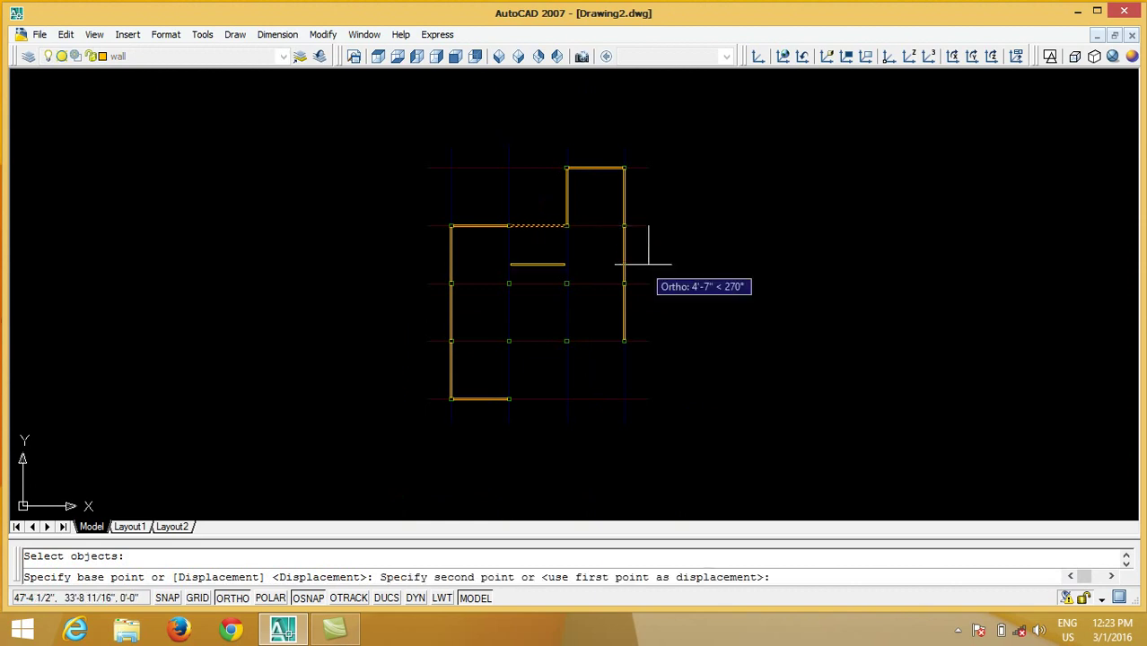
{"action": "left_click", "coordinate": [648, 341]}
{"action": "key", "text": "Return"}
{"action": "key", "text": "Return"}
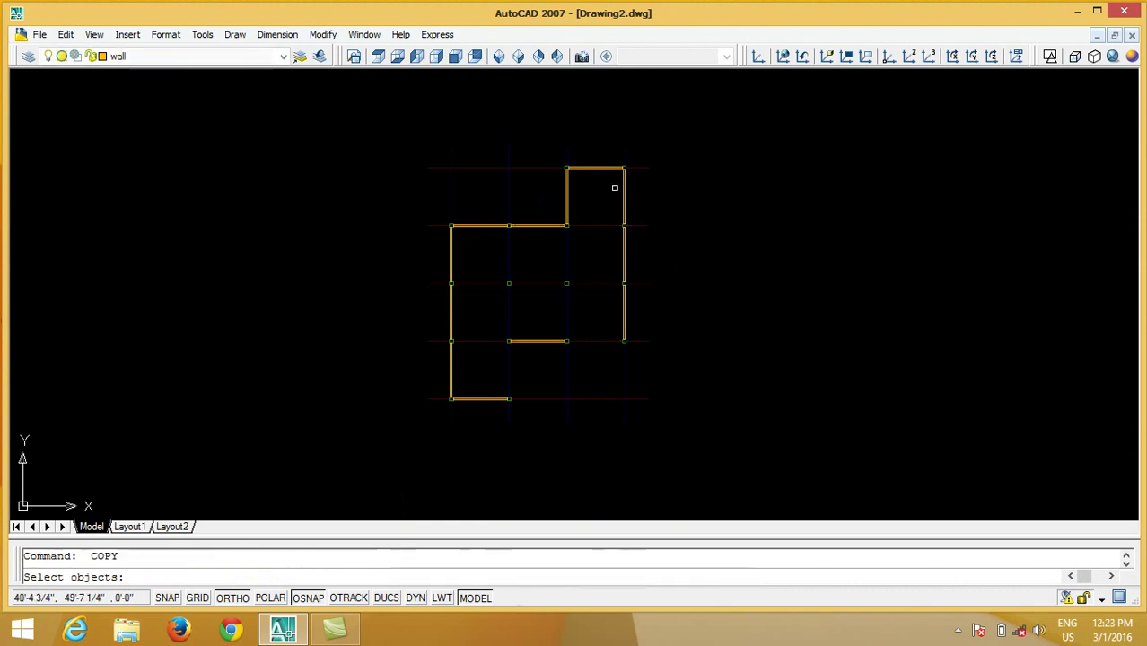
{"action": "left_click", "coordinate": [648, 168]}
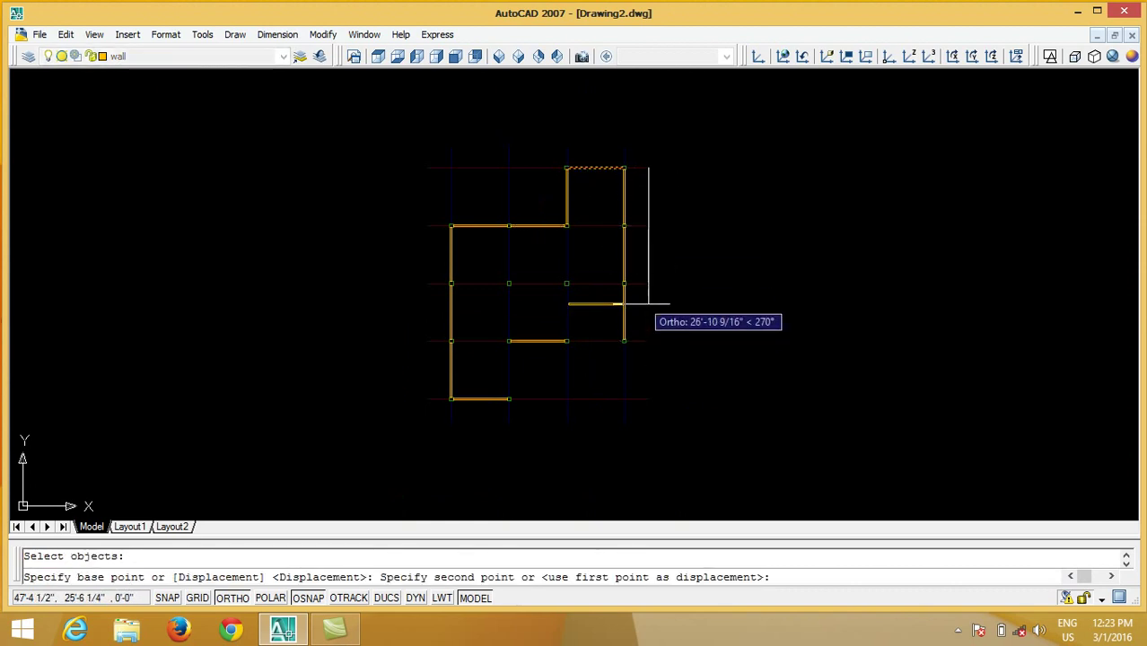
{"action": "left_click", "coordinate": [648, 341]}
{"action": "key", "text": "Return"}
- Copy the lower-left vertical wall across to the second column line
{"action": "key", "text": "Return"}
{"action": "left_click", "coordinate": [472, 367]}
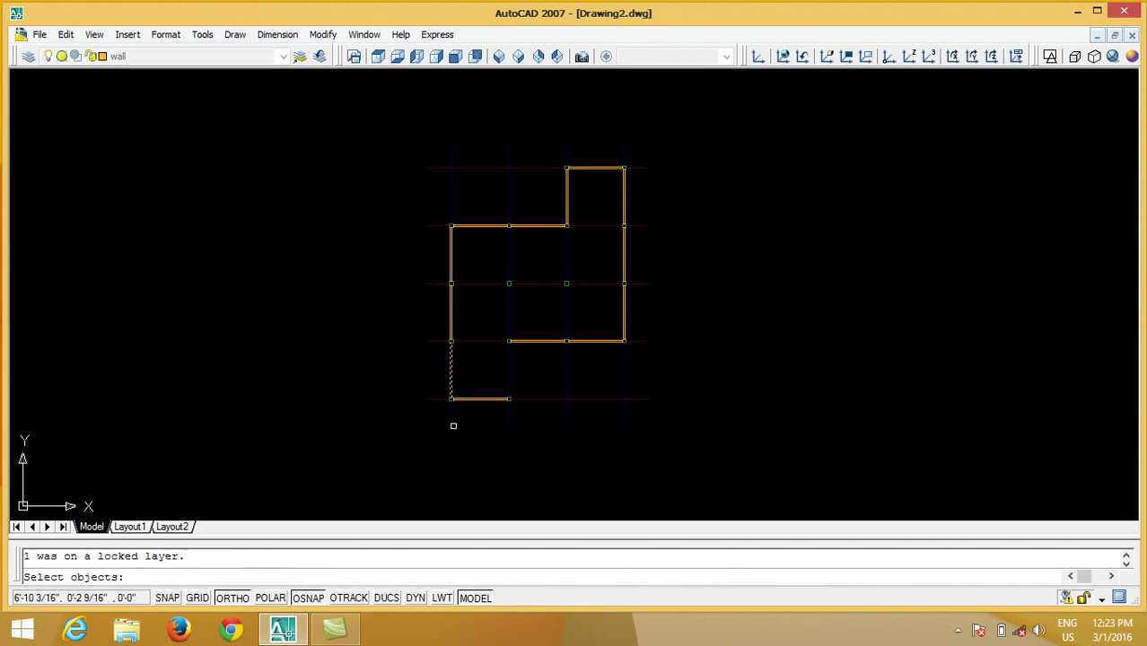
{"action": "scroll", "coordinate": [453, 426], "scroll_direction": "up", "scroll_amount": 5}
{"action": "key", "text": "Return"}
{"action": "left_click", "coordinate": [439, 422]}
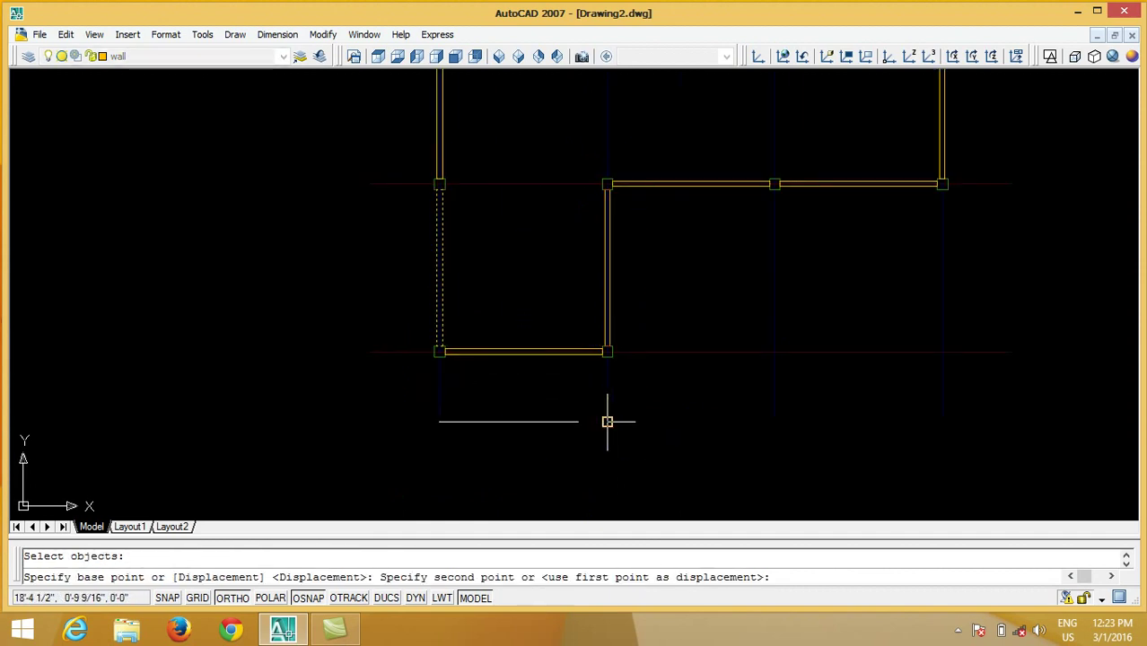
{"action": "left_click", "coordinate": [607, 418]}
{"action": "key", "text": "Return"}
- Pan to frame the column grid, leaving only grid lines and columns shown with col current
{"action": "scroll", "coordinate": [405, 362], "scroll_direction": "down", "scroll_amount": 4}
{"action": "middle_click_drag", "start_coordinate": [404, 362], "coordinate": [487, 429]}
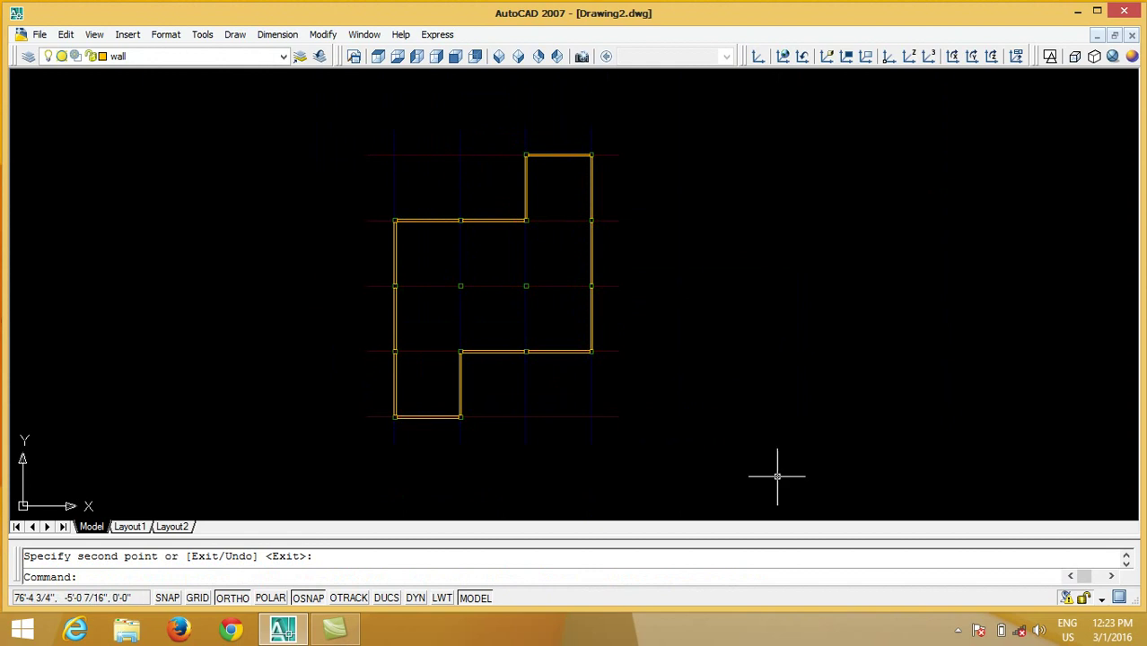
{"action": "middle_click_drag", "start_coordinate": [341, 361], "coordinate": [391, 368]}
{"action": "scroll", "coordinate": [391, 368], "scroll_direction": "up", "scroll_amount": 2}
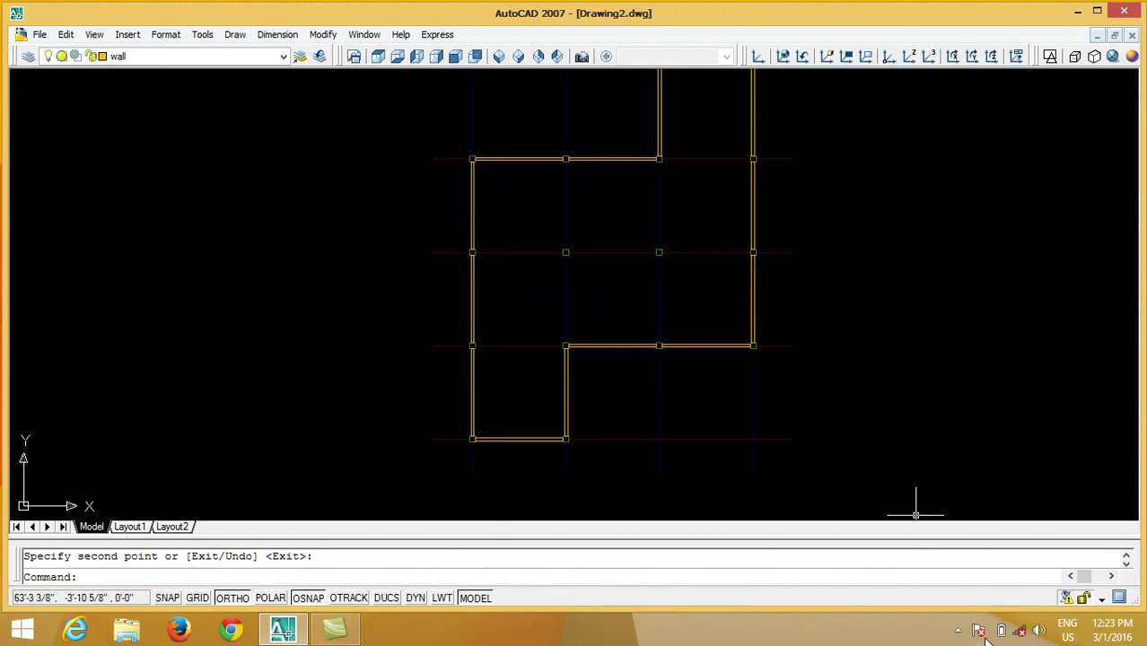
{"action": "left_click", "coordinate": [958, 631]}
{"action": "left_click", "coordinate": [931, 545]}
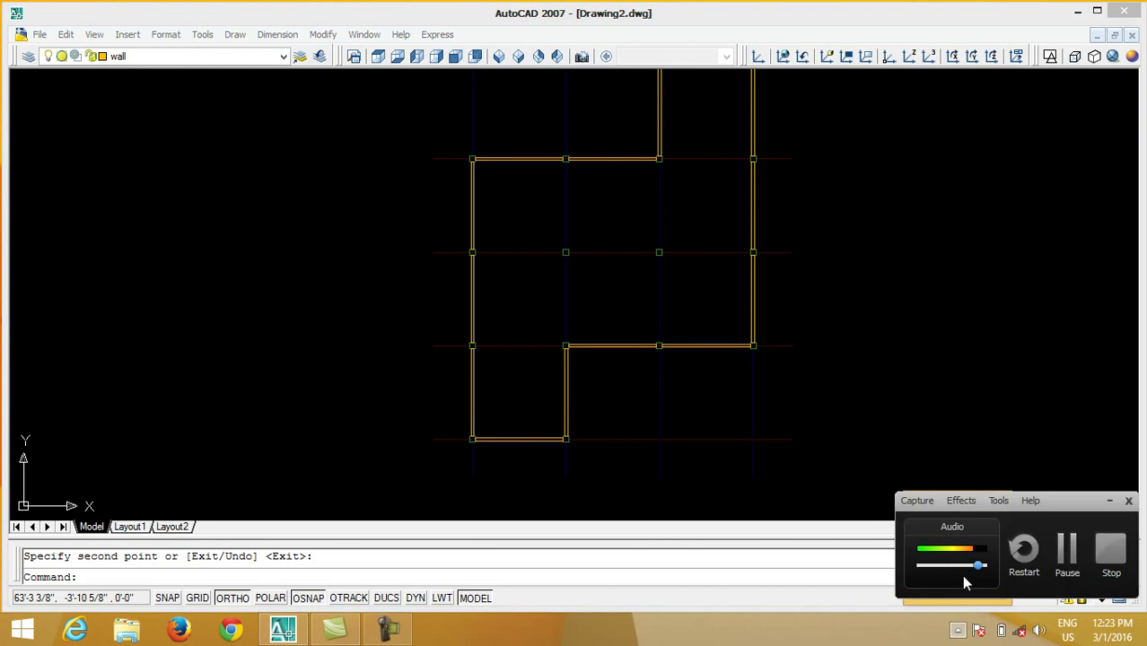
{"action": "left_click", "coordinate": [1101, 577]}
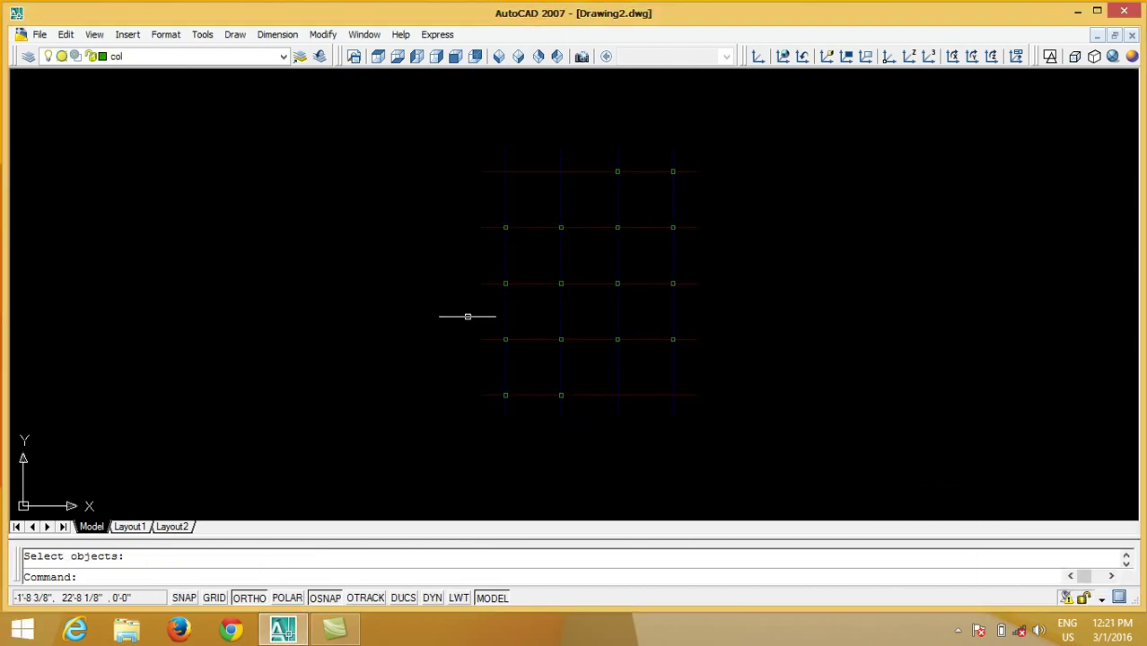
{"action": "middle_click_drag", "start_coordinate": [468, 316], "coordinate": [385, 275]}
- Make wall the current layer and draw a rectangle from the left column to the right column
{"action": "left_click", "coordinate": [283, 59]}
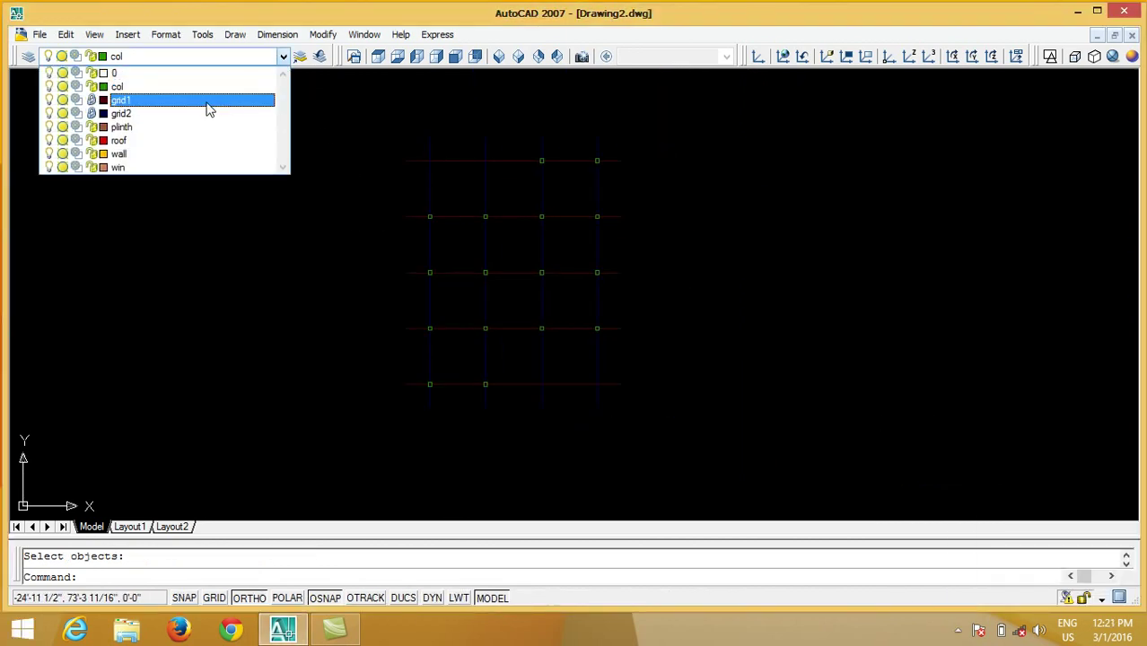
{"action": "left_click", "coordinate": [193, 159]}
{"action": "scroll", "coordinate": [447, 395], "scroll_direction": "up", "scroll_amount": 3}
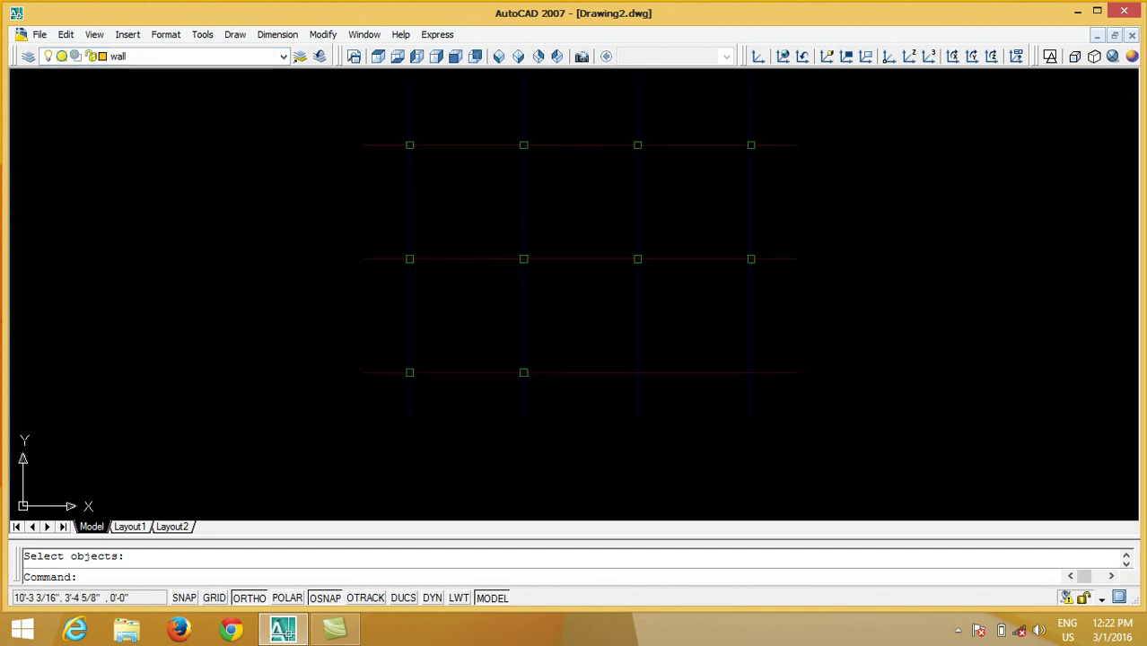
{"action": "scroll", "coordinate": [446, 395], "scroll_direction": "up", "scroll_amount": 3}
{"action": "scroll", "coordinate": [446, 395], "scroll_direction": "up", "scroll_amount": 2}
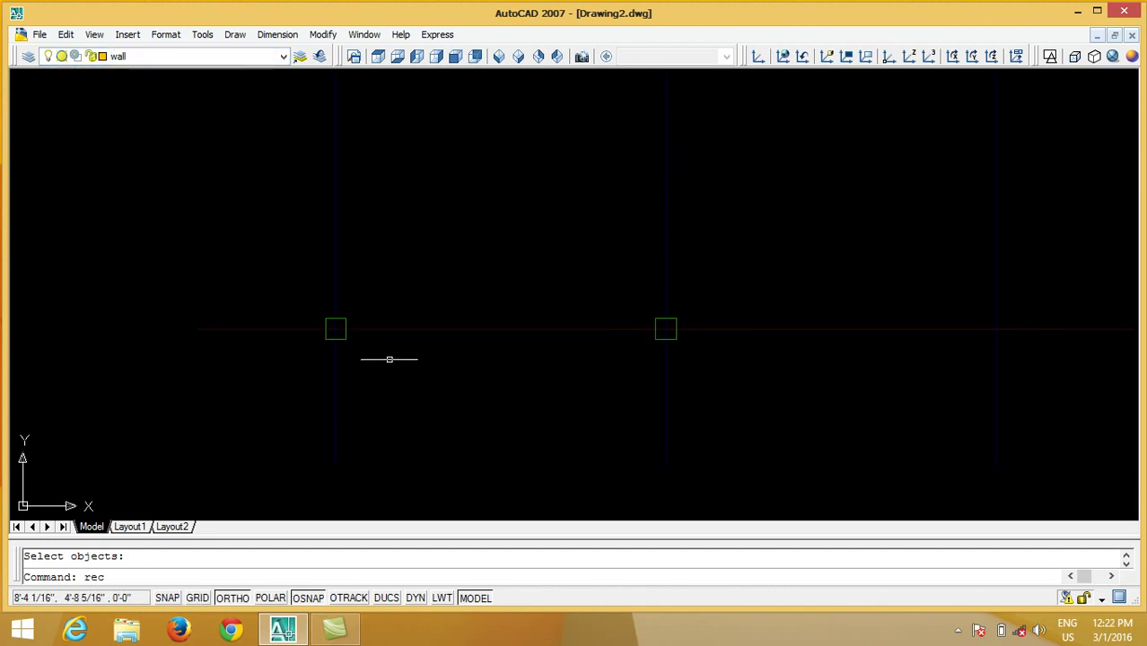
{"action": "key", "text": "Return"}
{"action": "left_click", "coordinate": [345, 339]}
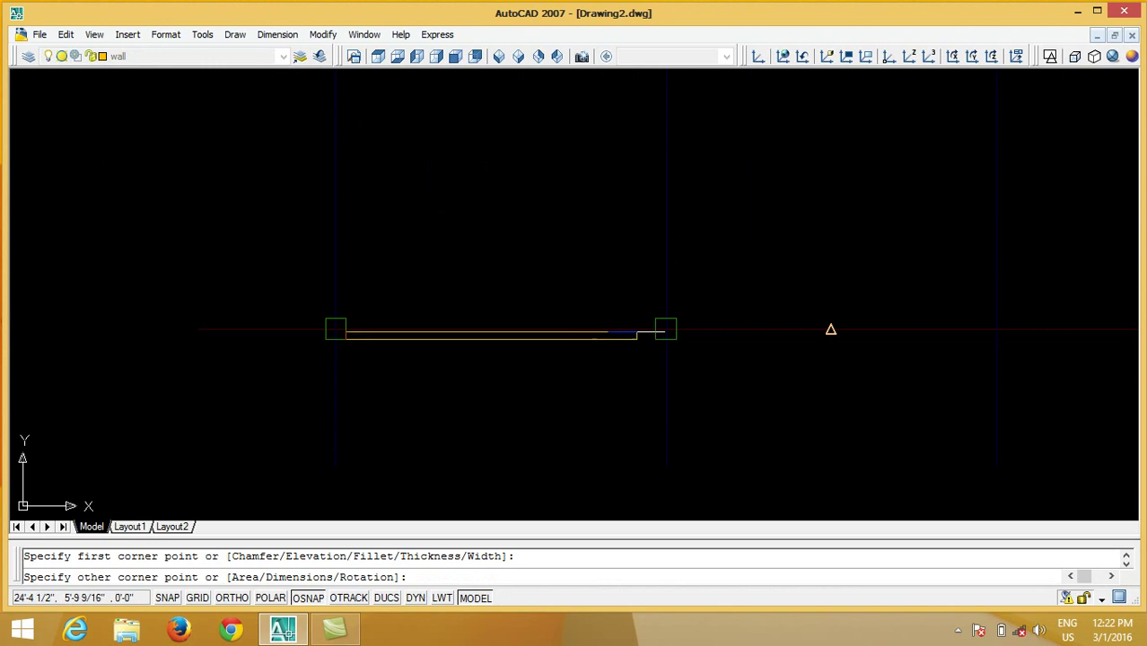
{"action": "left_click", "coordinate": [655, 330]}
{"action": "scroll", "coordinate": [529, 387], "scroll_direction": "up", "scroll_amount": 3}
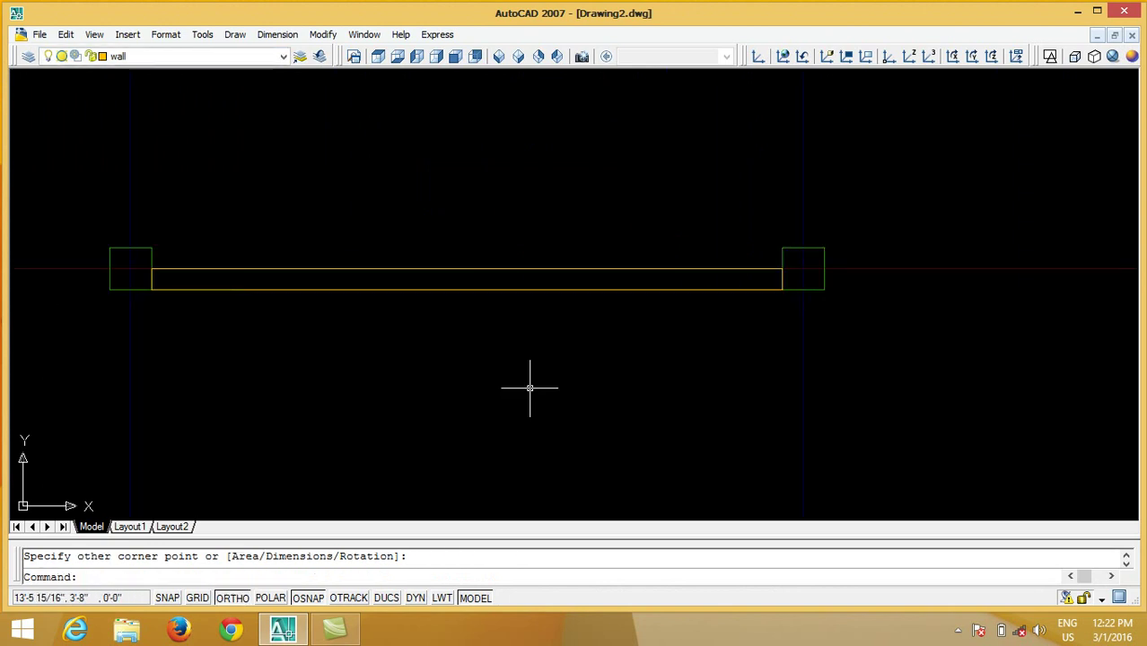
- Move the new rectangle up so it is centred on the grid line
{"action": "type", "text": "m"}
{"action": "key", "text": "Return"}
{"action": "left_click", "coordinate": [94, 229]}
{"action": "left_click", "coordinate": [839, 305]}
{"action": "key", "text": "Return"}
{"action": "scroll", "coordinate": [772, 292], "scroll_direction": "up", "scroll_amount": 3}
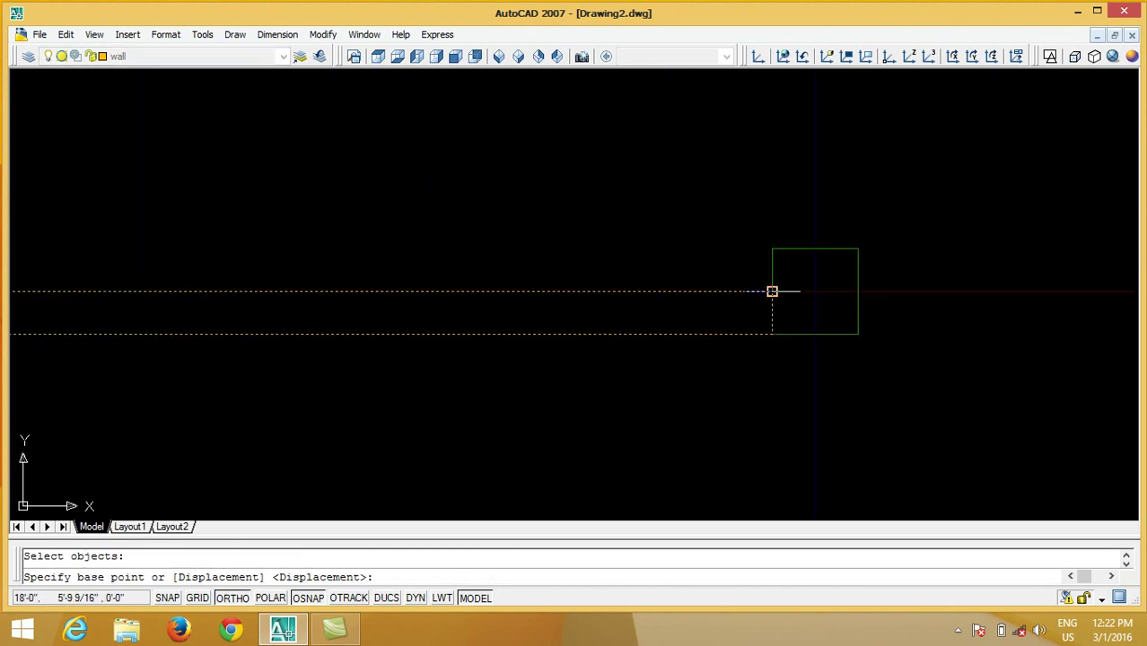
{"action": "left_click", "coordinate": [771, 314]}
{"action": "left_click", "coordinate": [772, 292]}
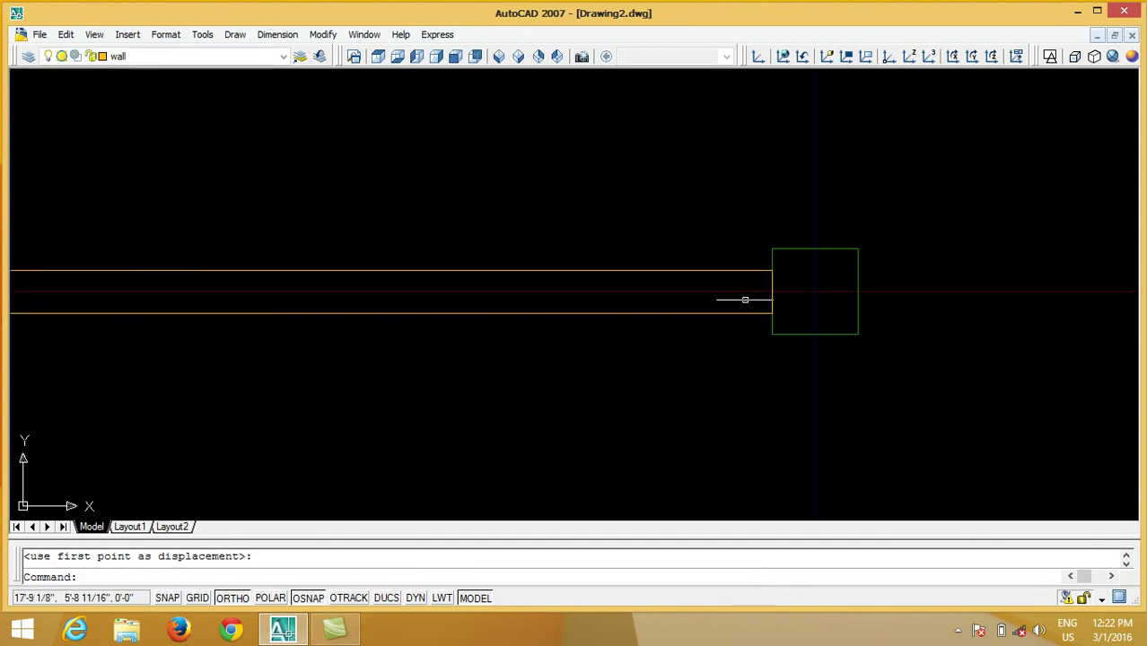
- Move the wall rectangle up again to align it with the column
{"action": "type", "text": "m"}
{"action": "key", "text": "Return"}
{"action": "left_click", "coordinate": [702, 241]}
{"action": "left_click", "coordinate": [621, 341]}
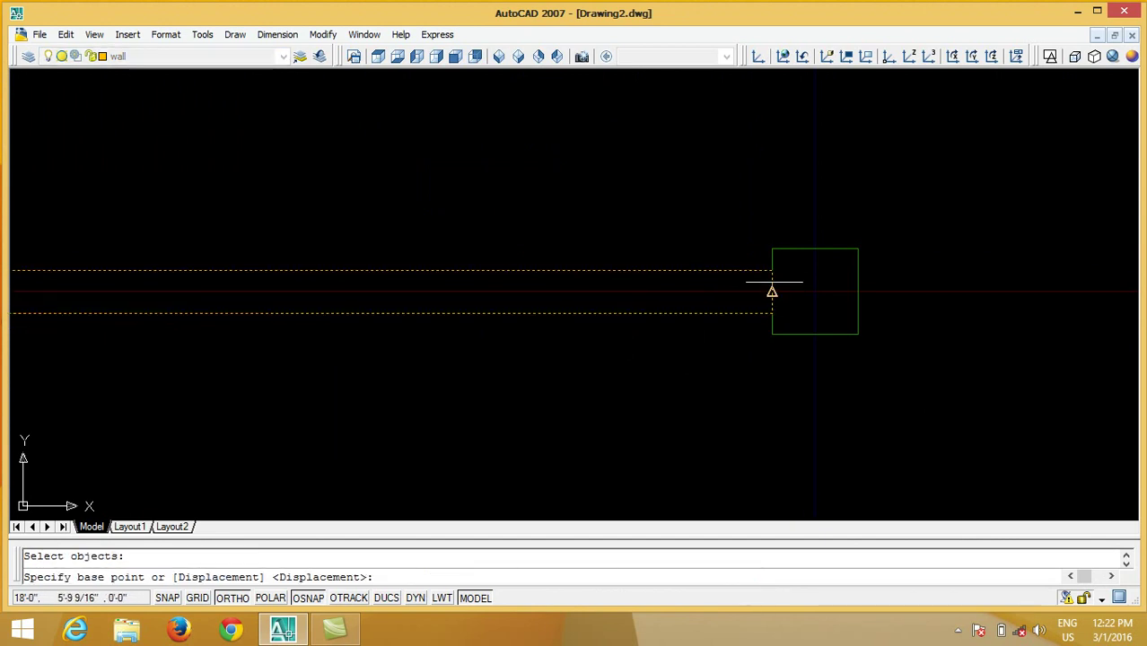
{"action": "left_click", "coordinate": [772, 292]}
{"action": "left_click", "coordinate": [772, 248]}
{"action": "scroll", "coordinate": [588, 385], "scroll_direction": "down", "scroll_amount": 5}
{"action": "scroll", "coordinate": [586, 381], "scroll_direction": "up", "scroll_amount": 2}
{"action": "scroll", "coordinate": [584, 381], "scroll_direction": "up", "scroll_amount": 1}
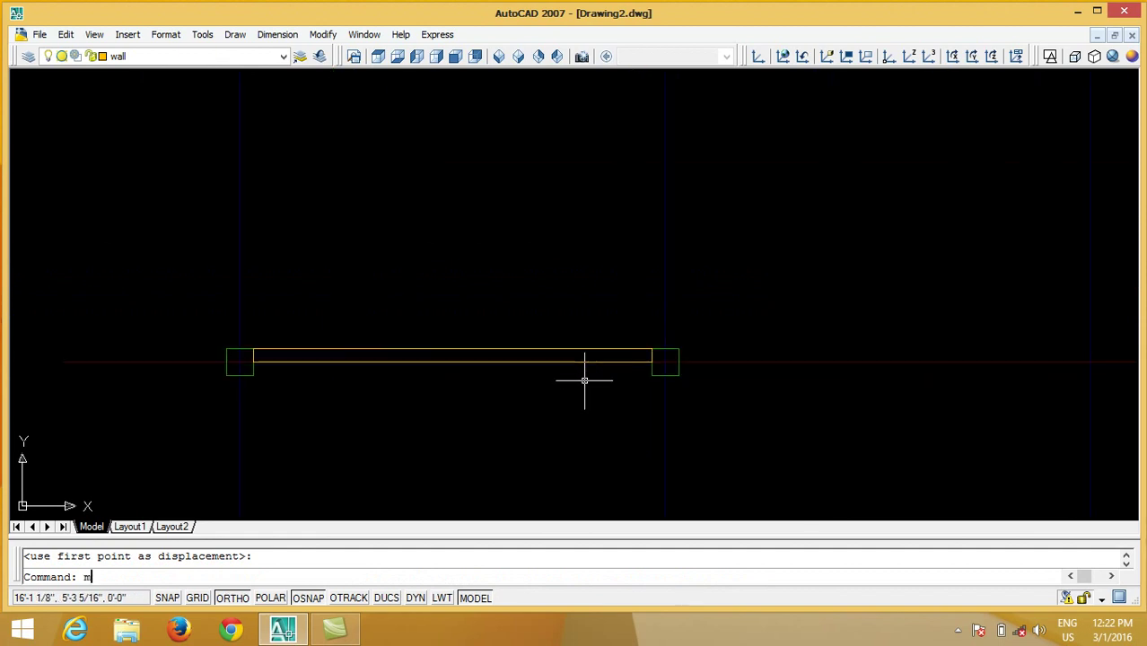
- Move the wall down into position at the lower grid row
{"action": "key", "text": "Return"}
{"action": "key", "text": "Return"}
{"action": "scroll", "coordinate": [397, 402], "scroll_direction": "up", "scroll_amount": 4}
{"action": "scroll", "coordinate": [402, 369], "scroll_direction": "up", "scroll_amount": 1}
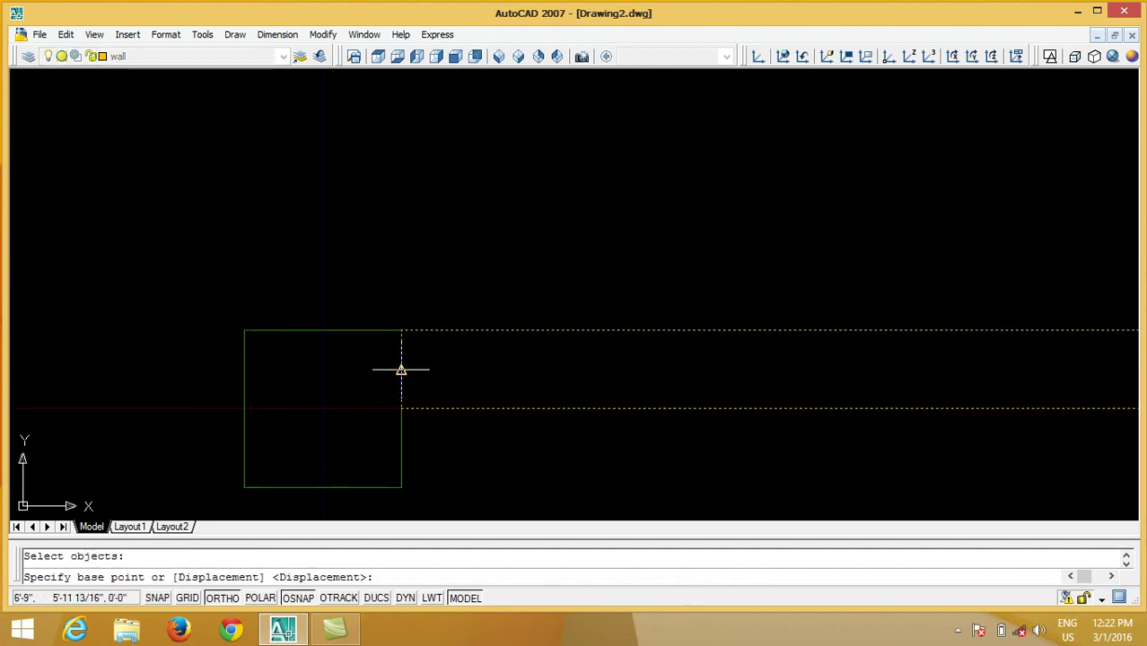
{"action": "left_click", "coordinate": [401, 369]}
{"action": "left_click", "coordinate": [402, 408]}
{"action": "scroll", "coordinate": [505, 379], "scroll_direction": "down", "scroll_amount": 5}
{"action": "scroll", "coordinate": [518, 432], "scroll_direction": "down", "scroll_amount": 4}
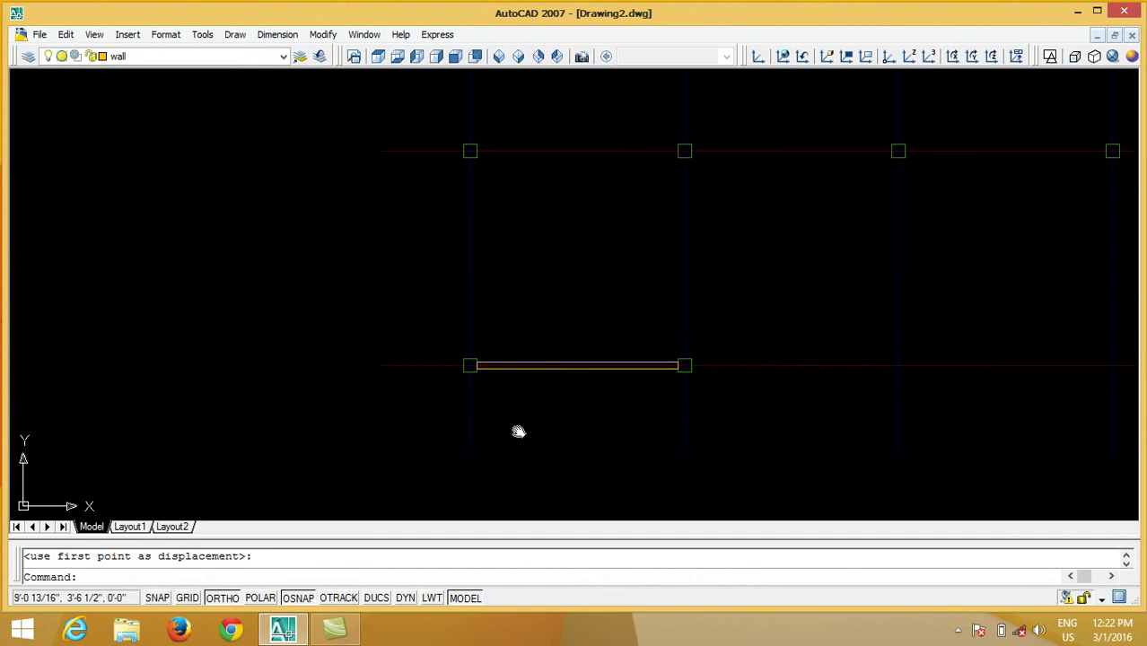
{"action": "middle_click_drag", "start_coordinate": [519, 432], "coordinate": [518, 467]}
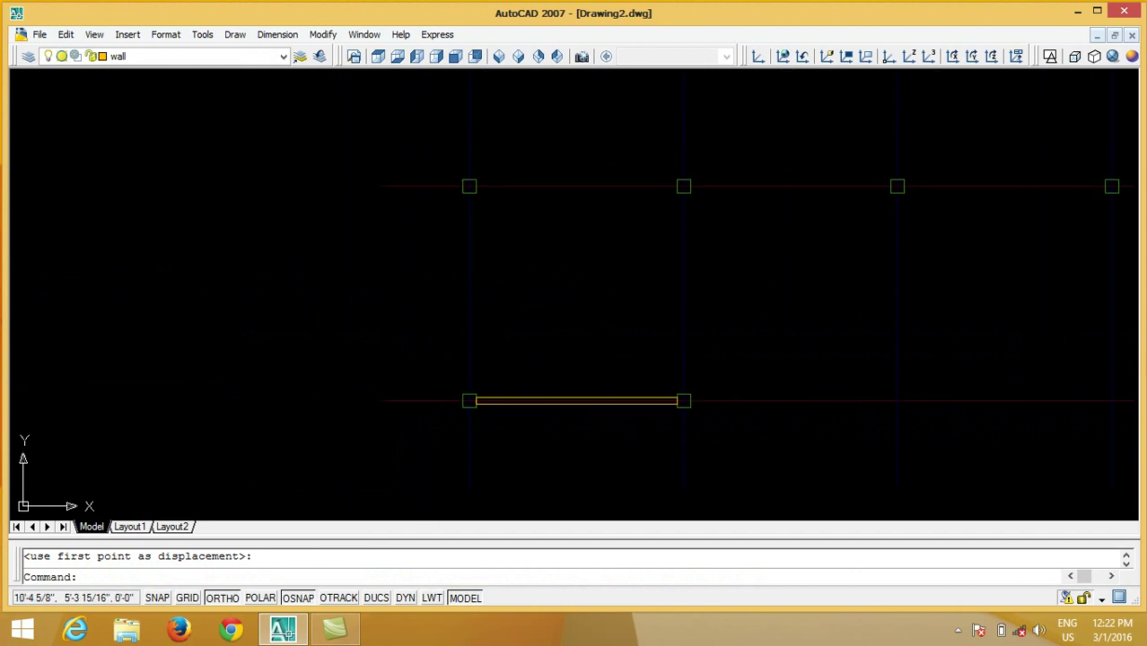
{"action": "type", "text": "r"}
- Rotate the wall 90° about its left end so it stands vertical along the column
{"action": "key", "text": "Return"}
{"action": "left_click", "coordinate": [540, 402]}
{"action": "key", "text": "Return"}
{"action": "scroll", "coordinate": [463, 395], "scroll_direction": "up", "scroll_amount": 4}
{"action": "left_click", "coordinate": [444, 394]}
{"action": "type", "text": "90"}
{"action": "key", "text": "Return"}
{"action": "scroll", "coordinate": [467, 388], "scroll_direction": "down", "scroll_amount": 4}
{"action": "middle_click_drag", "start_coordinate": [502, 384], "coordinate": [509, 441]}
{"action": "scroll", "coordinate": [510, 374], "scroll_direction": "down", "scroll_amount": 2}
{"action": "middle_click_drag", "start_coordinate": [510, 374], "coordinate": [512, 396]}
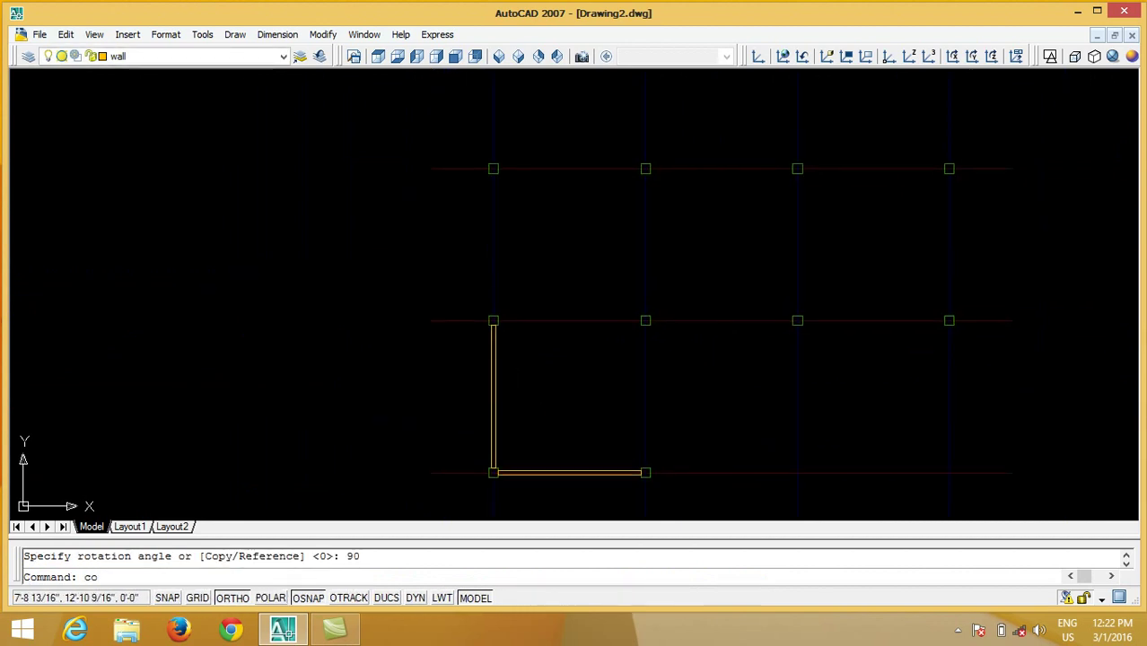
- Copy the vertical wall up one bay and again to the top grid row
{"action": "key", "text": "Return"}
{"action": "left_click", "coordinate": [492, 386]}
{"action": "key", "text": "Return"}
{"action": "scroll", "coordinate": [555, 374], "scroll_direction": "down", "scroll_amount": 2}
{"action": "left_click", "coordinate": [475, 436]}
{"action": "left_click", "coordinate": [476, 341]}
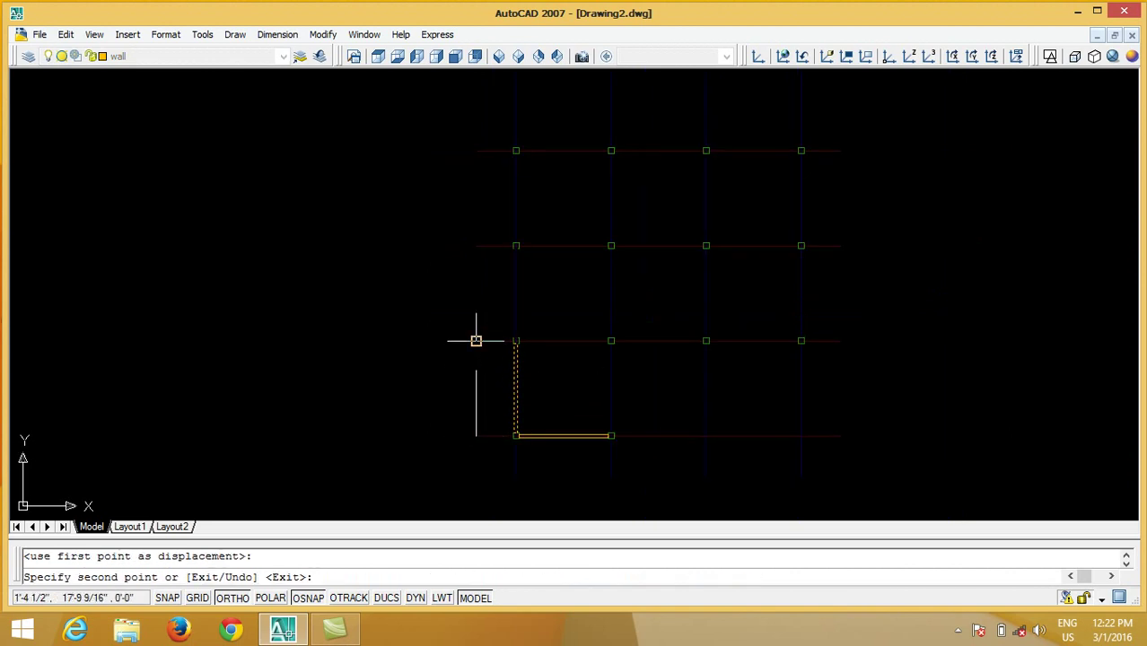
{"action": "left_click", "coordinate": [475, 245]}
{"action": "key", "text": "Return"}
{"action": "middle_click_drag", "start_coordinate": [529, 200], "coordinate": [461, 249]}
{"action": "scroll", "coordinate": [462, 249], "scroll_direction": "up", "scroll_amount": 1}
{"action": "scroll", "coordinate": [502, 288], "scroll_direction": "down", "scroll_amount": 2}
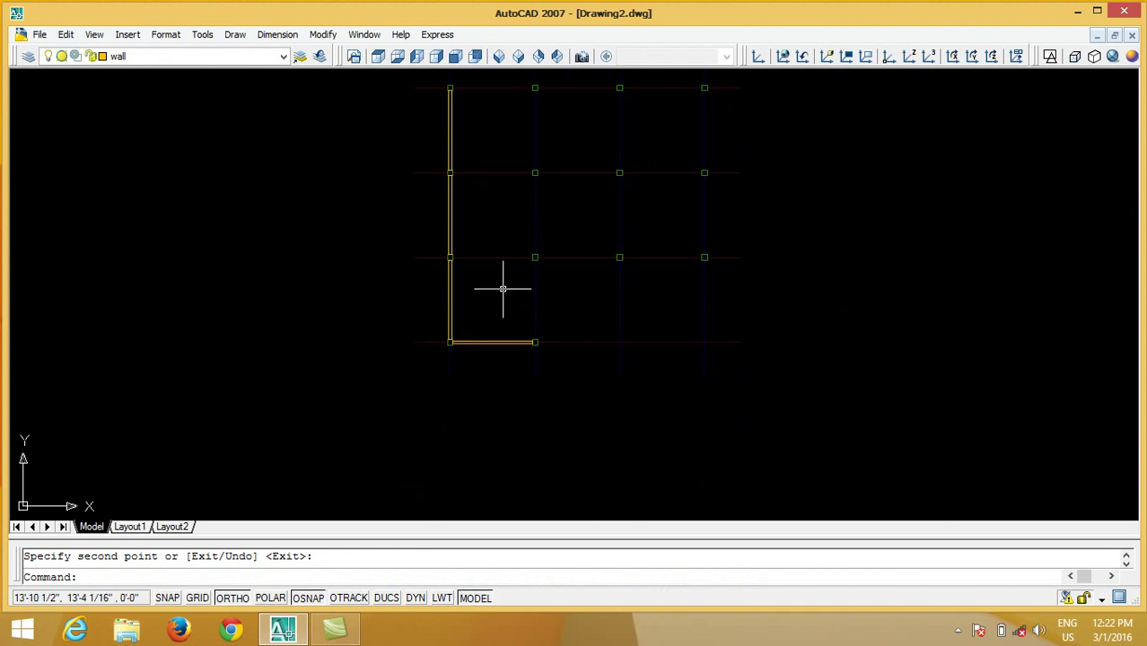
- Copy the bottom wall up to the top of the left wall
{"action": "key", "text": "Return"}
{"action": "left_click", "coordinate": [503, 301]}
{"action": "left_click", "coordinate": [487, 362]}
{"action": "middle_click_drag", "start_coordinate": [504, 329], "coordinate": [514, 402]}
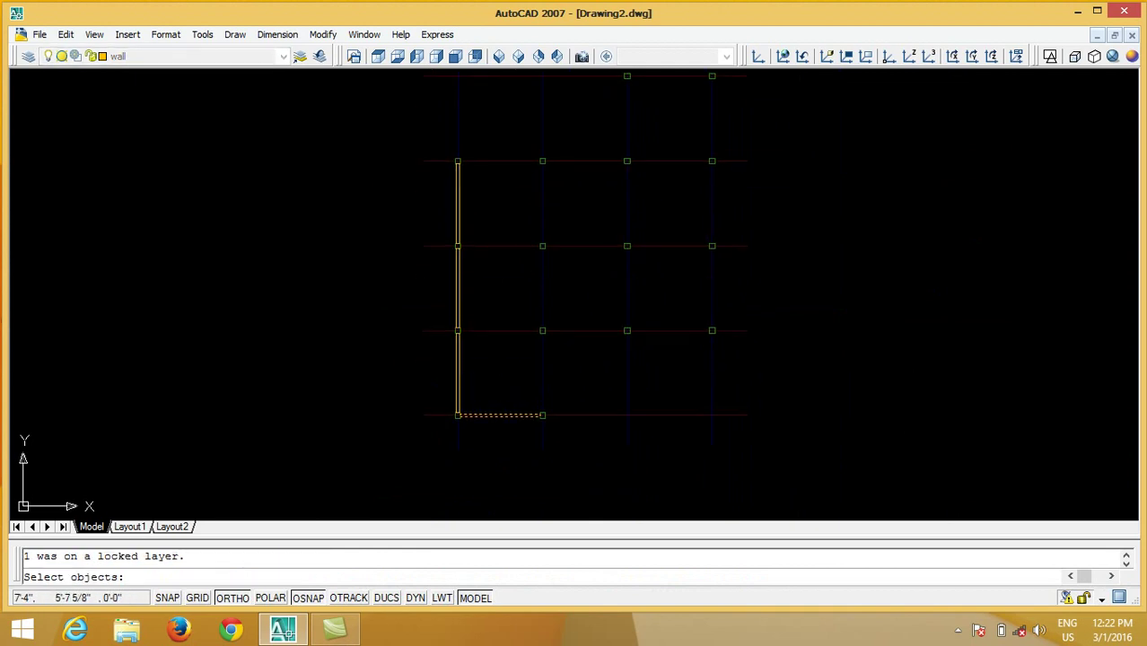
{"action": "left_click", "coordinate": [431, 419]}
{"action": "scroll", "coordinate": [431, 420], "scroll_direction": "up", "scroll_amount": 1}
{"action": "left_click", "coordinate": [418, 180]}
{"action": "key", "text": "Return"}
- Copy the new top wall one bay to the right
{"action": "key", "text": "Return"}
{"action": "left_click", "coordinate": [546, 162]}
{"action": "left_click", "coordinate": [520, 210]}
{"action": "scroll", "coordinate": [521, 210], "scroll_direction": "down", "scroll_amount": 3}
{"action": "middle_click_drag", "start_coordinate": [530, 186], "coordinate": [530, 216]}
{"action": "key", "text": "Return"}
{"action": "left_click", "coordinate": [519, 182]}
{"action": "left_click", "coordinate": [565, 180]}
{"action": "key", "text": "Return"}
{"action": "scroll", "coordinate": [556, 238], "scroll_direction": "up", "scroll_amount": 1}
{"action": "scroll", "coordinate": [556, 237], "scroll_direction": "up", "scroll_amount": 1}
- Select the left vertical wall for another copy
{"action": "key", "text": "Return"}
{"action": "left_click", "coordinate": [482, 359]}
{"action": "scroll", "coordinate": [489, 359], "scroll_direction": "up", "scroll_amount": 2}
{"action": "scroll", "coordinate": [488, 361], "scroll_direction": "up", "scroll_amount": 2}
{"action": "key", "text": "Return"}
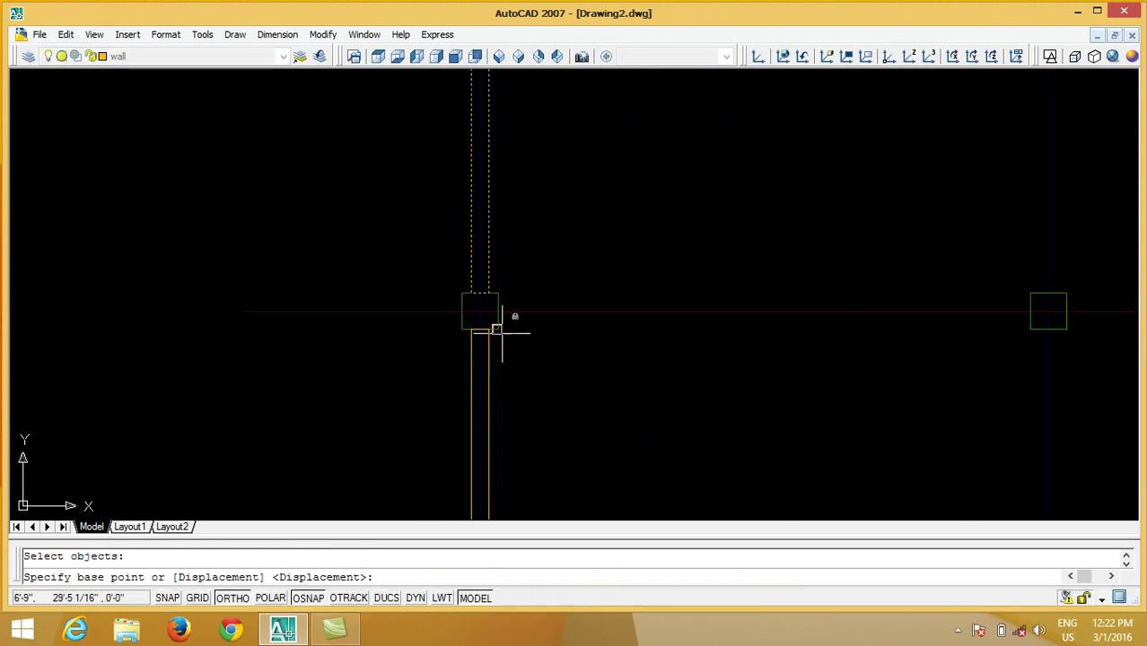
- Copy the vertical wall to the third and fourth column lines
{"action": "left_click", "coordinate": [502, 332]}
{"action": "scroll", "coordinate": [519, 359], "scroll_direction": "down", "scroll_amount": 4}
{"action": "scroll", "coordinate": [763, 278], "scroll_direction": "up", "scroll_amount": 2}
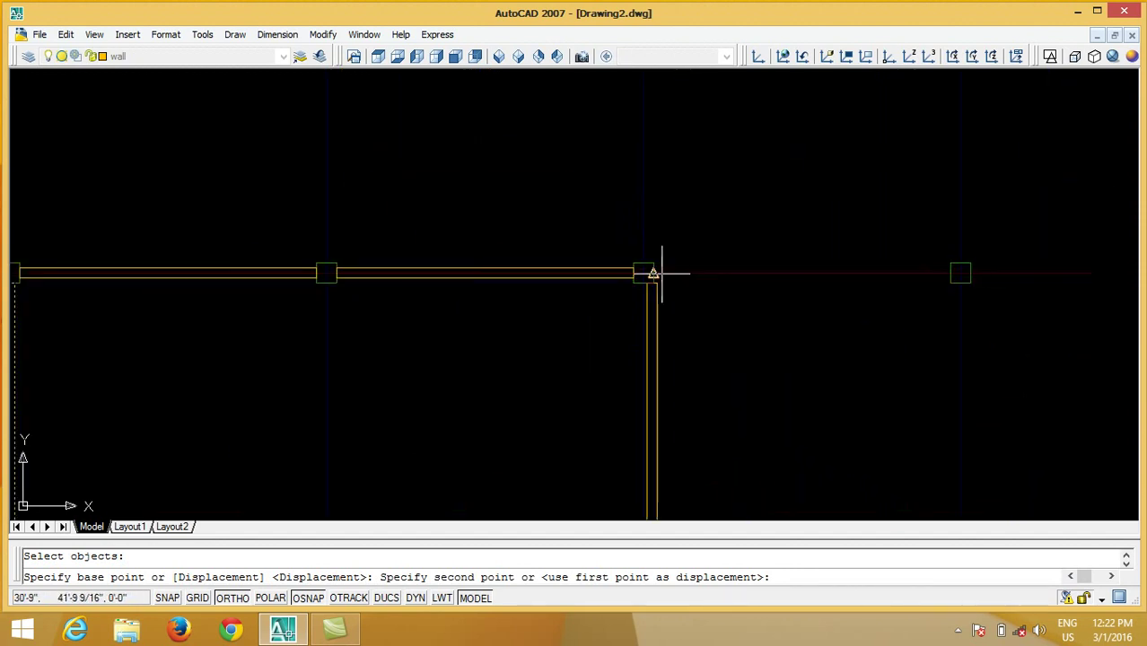
{"action": "left_click", "coordinate": [653, 256]}
{"action": "left_click", "coordinate": [969, 258]}
{"action": "key", "text": "Return"}
- Move a vertical wall down so it sits on the horizontal wall
{"action": "key", "text": "Return"}
{"action": "left_click", "coordinate": [1025, 161]}
{"action": "left_click", "coordinate": [612, 249]}
{"action": "key", "text": "Return"}
{"action": "scroll", "coordinate": [642, 252], "scroll_direction": "up", "scroll_amount": 3}
{"action": "left_click", "coordinate": [685, 220]}
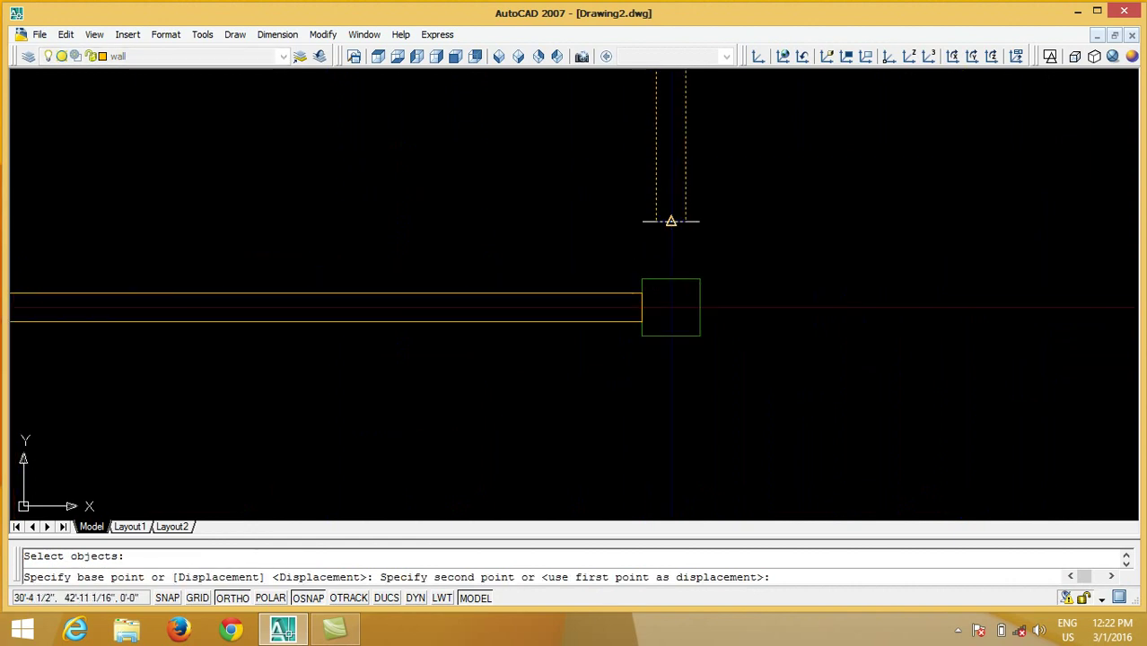
{"action": "left_click", "coordinate": [684, 293]}
{"action": "scroll", "coordinate": [640, 274], "scroll_direction": "down", "scroll_amount": 3}
- Move the horizontal wall to its new spot to cap the raised bay
{"action": "key", "text": "Return"}
{"action": "left_click", "coordinate": [603, 263]}
{"action": "left_click", "coordinate": [596, 289]}
{"action": "key", "text": "Return"}
{"action": "scroll", "coordinate": [642, 293], "scroll_direction": "up", "scroll_amount": 3}
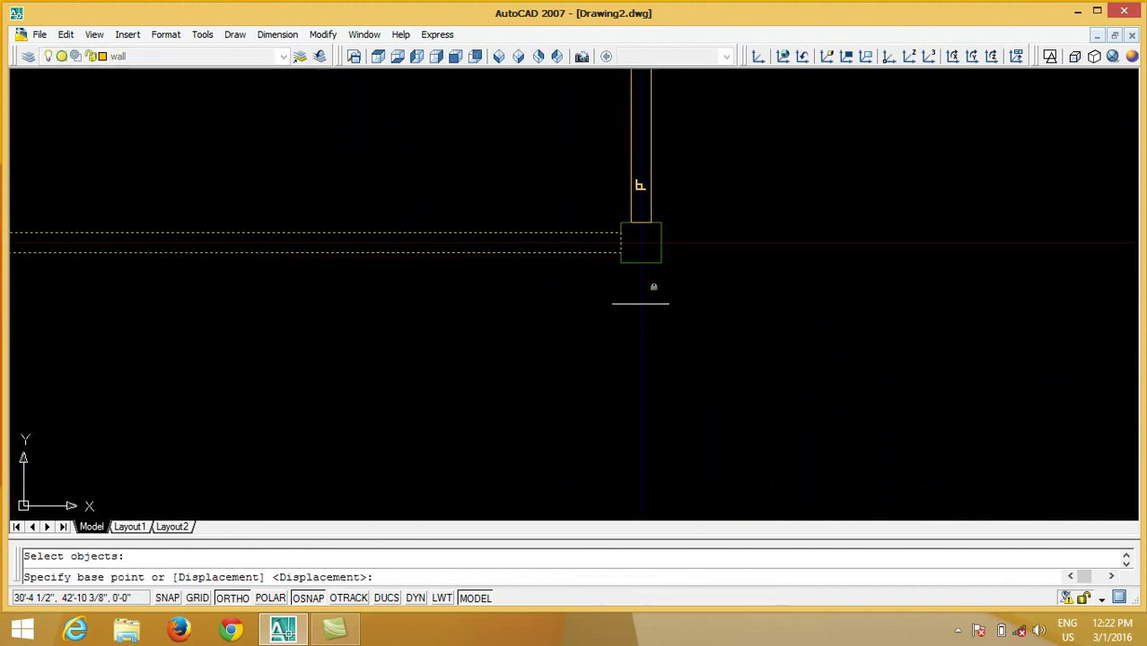
{"action": "left_click", "coordinate": [641, 242]}
{"action": "scroll", "coordinate": [737, 303], "scroll_direction": "down", "scroll_amount": 3}
{"action": "scroll", "coordinate": [516, 359], "scroll_direction": "up", "scroll_amount": 3}
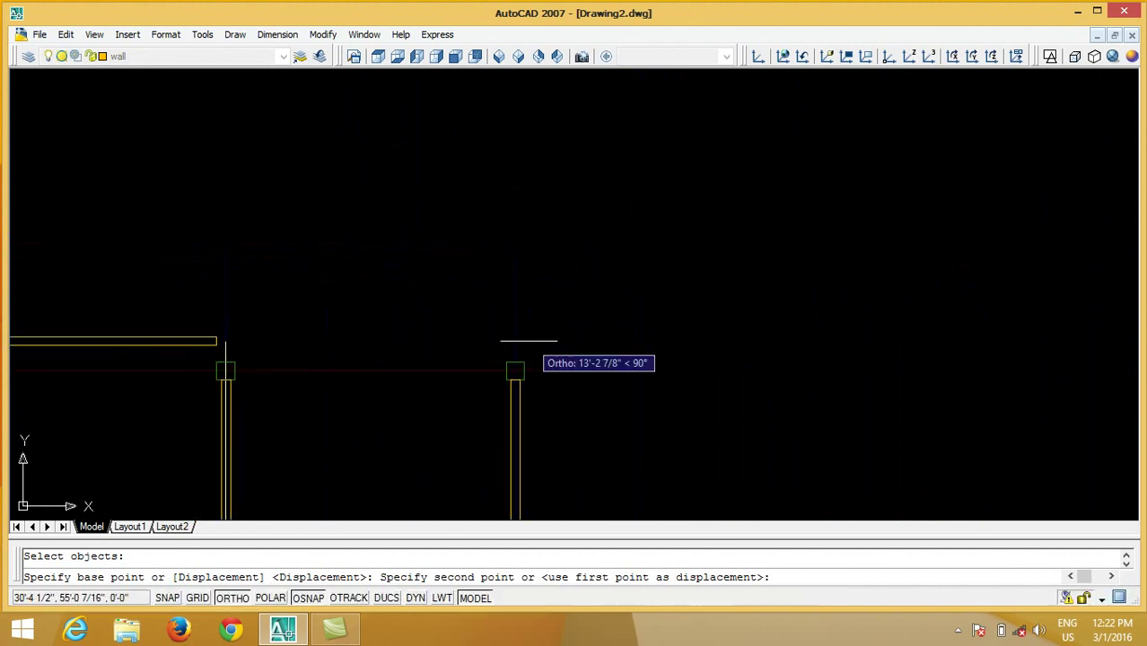
{"action": "left_click", "coordinate": [515, 380]}
{"action": "key", "text": "Return"}
{"action": "scroll", "coordinate": [696, 147], "scroll_direction": "down", "scroll_amount": 5}
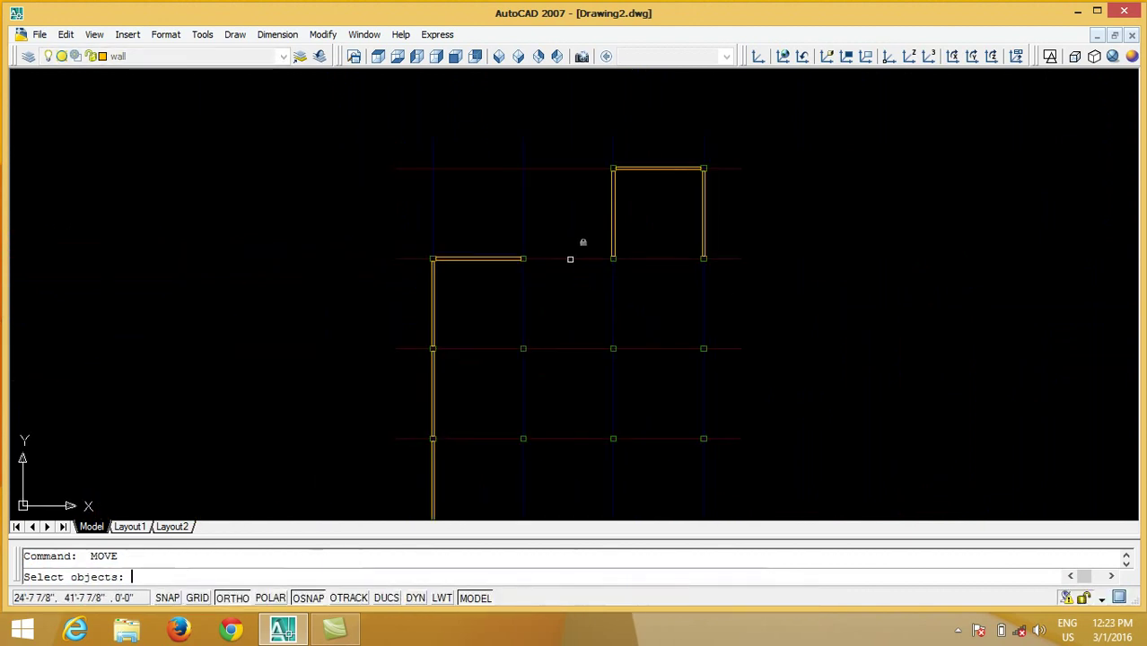
- Copy the upper-left horizontal wall one bay right so the top wall reaches the raised bay
{"action": "key", "text": "Escape"}
{"action": "type", "text": "o"}
{"action": "key", "text": "Return"}
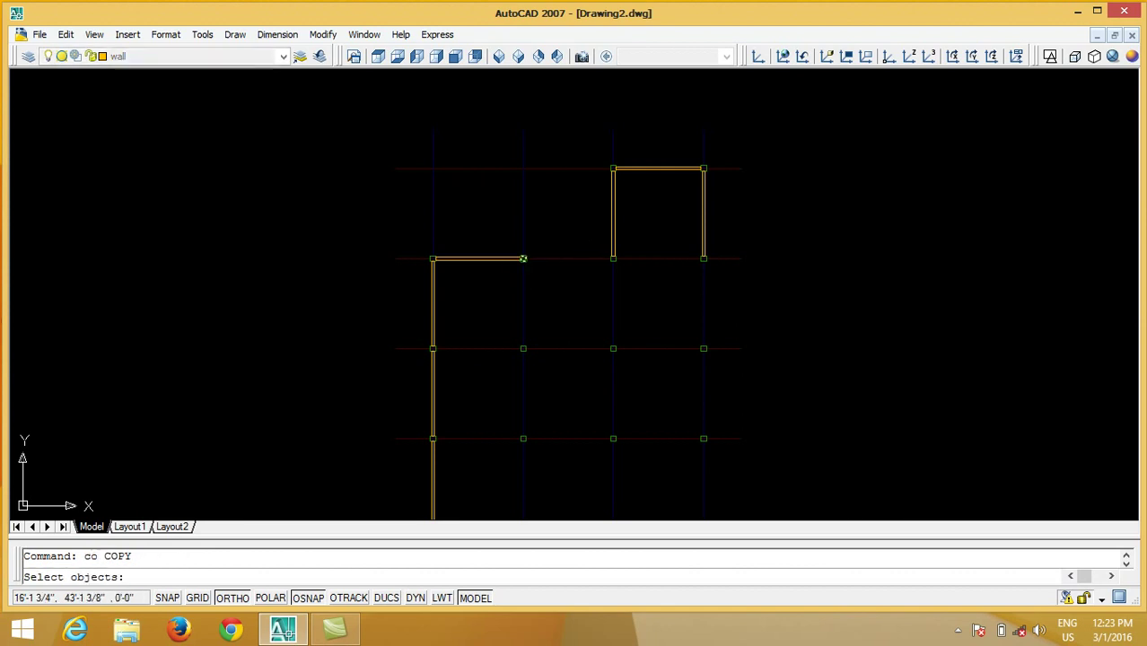
{"action": "left_click", "coordinate": [479, 259]}
{"action": "key", "text": "Return"}
{"action": "left_click", "coordinate": [434, 129]}
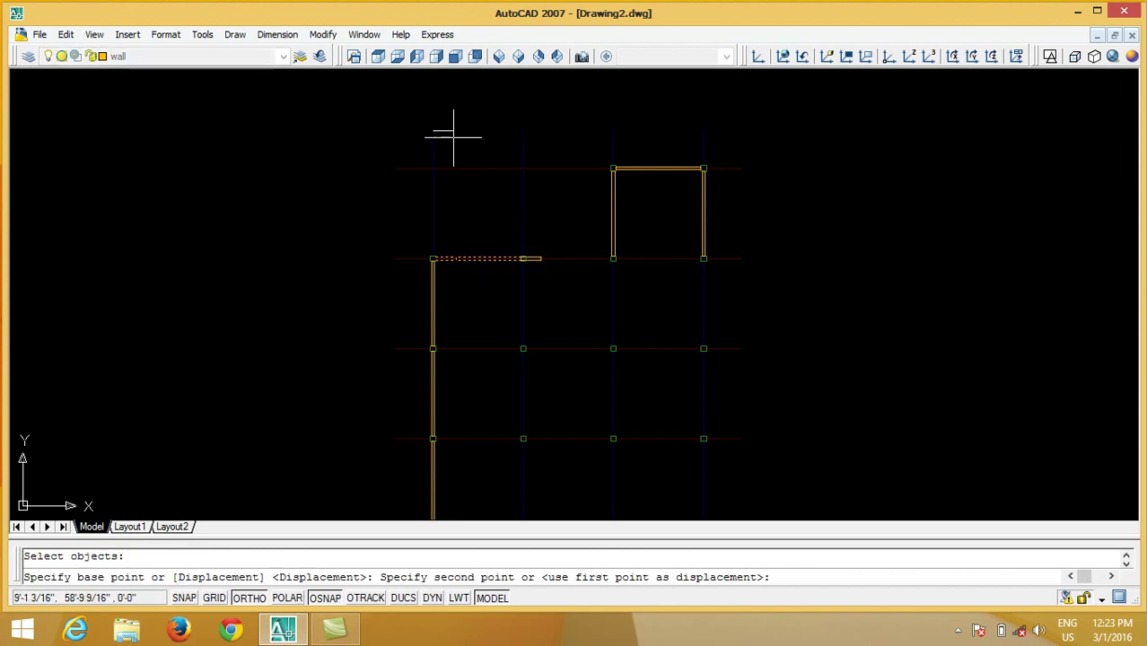
{"action": "left_click", "coordinate": [525, 128]}
{"action": "key", "text": "Return"}
{"action": "scroll", "coordinate": [450, 406], "scroll_direction": "up", "scroll_amount": 3}
{"action": "scroll", "coordinate": [509, 126], "scroll_direction": "down", "scroll_amount": 4}
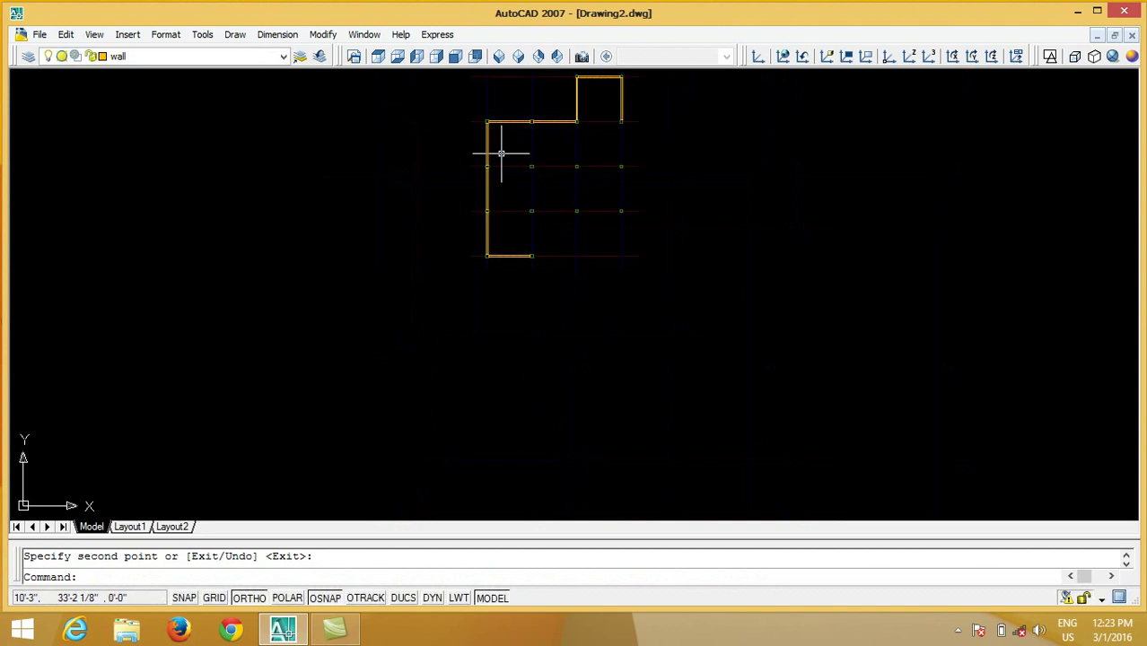
- Copy the left wall over to the fourth column as the right-side wall
{"action": "key", "text": "Return"}
{"action": "left_click", "coordinate": [506, 154]}
{"action": "left_click", "coordinate": [482, 184]}
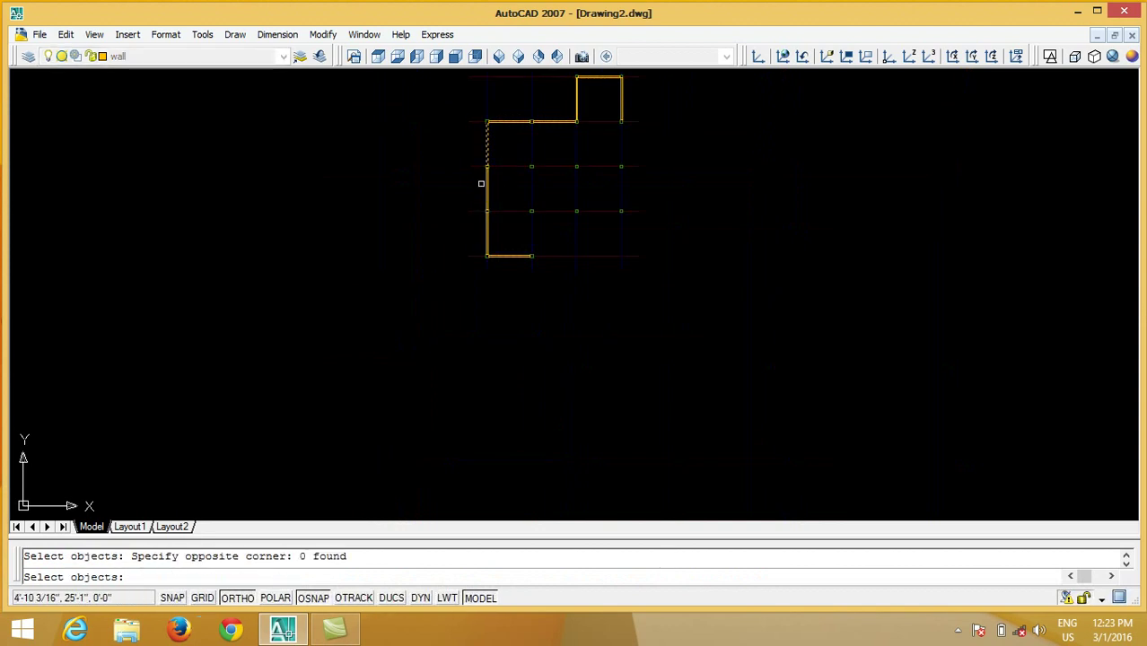
{"action": "scroll", "coordinate": [481, 180], "scroll_direction": "up", "scroll_amount": 4}
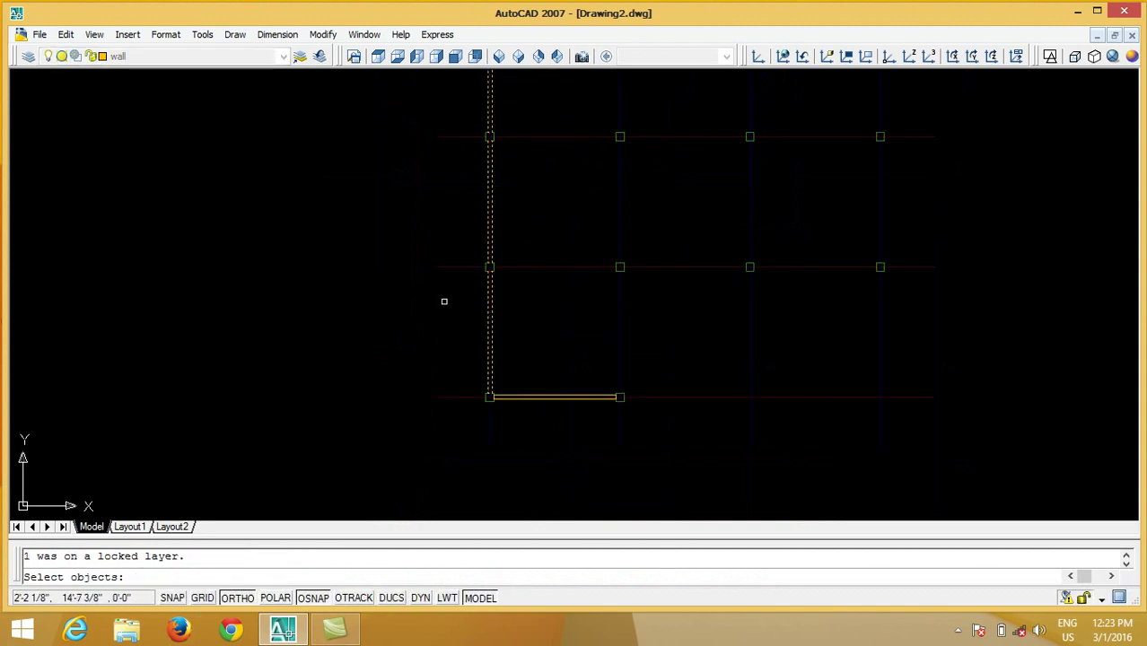
{"action": "scroll", "coordinate": [444, 302], "scroll_direction": "down", "scroll_amount": 2}
{"action": "left_click", "coordinate": [473, 394]}
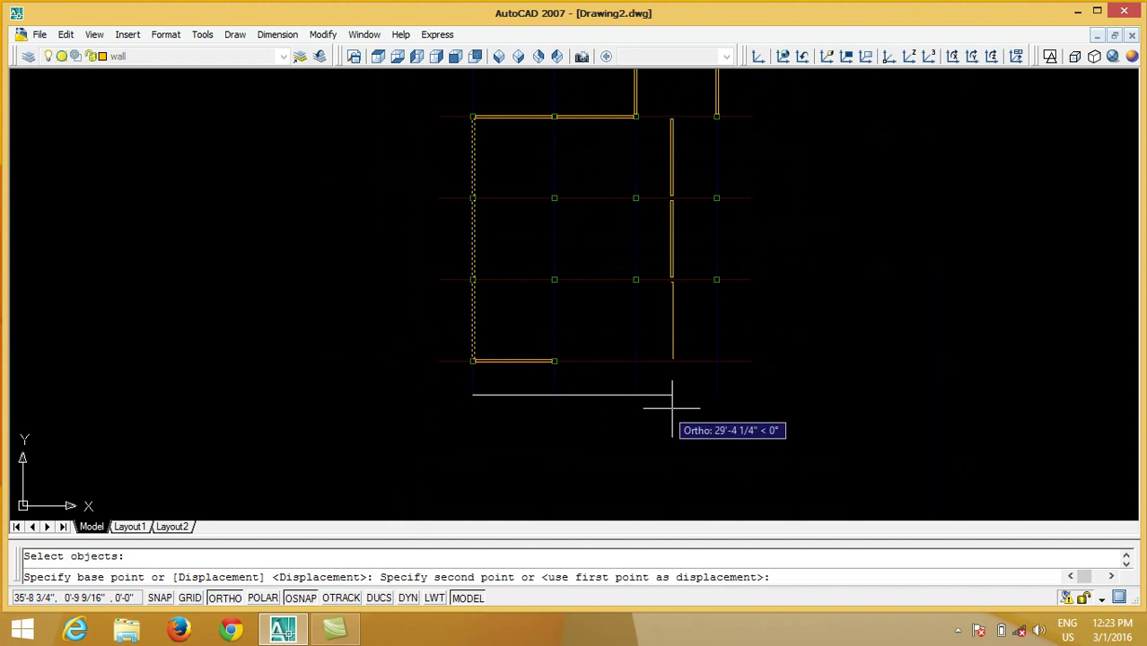
{"action": "left_click", "coordinate": [717, 395]}
{"action": "key", "text": "Escape"}
{"action": "scroll", "coordinate": [723, 309], "scroll_direction": "up", "scroll_amount": 3}
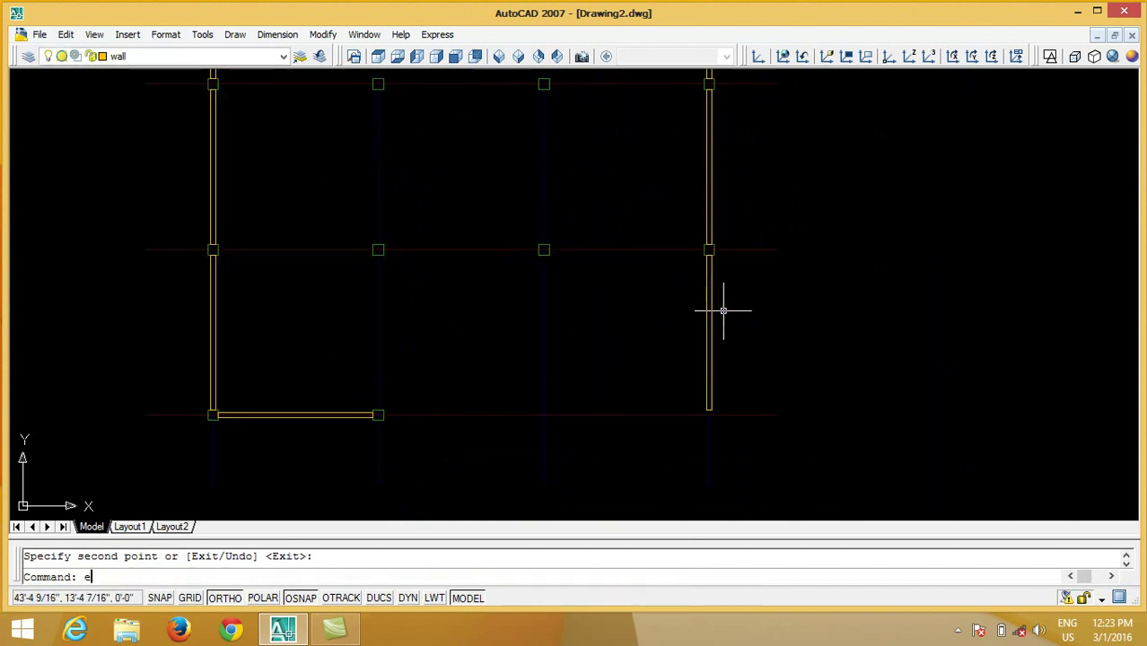
{"action": "scroll", "coordinate": [605, 336], "scroll_direction": "down", "scroll_amount": 4}
{"action": "scroll", "coordinate": [605, 336], "scroll_direction": "up", "scroll_amount": 2}
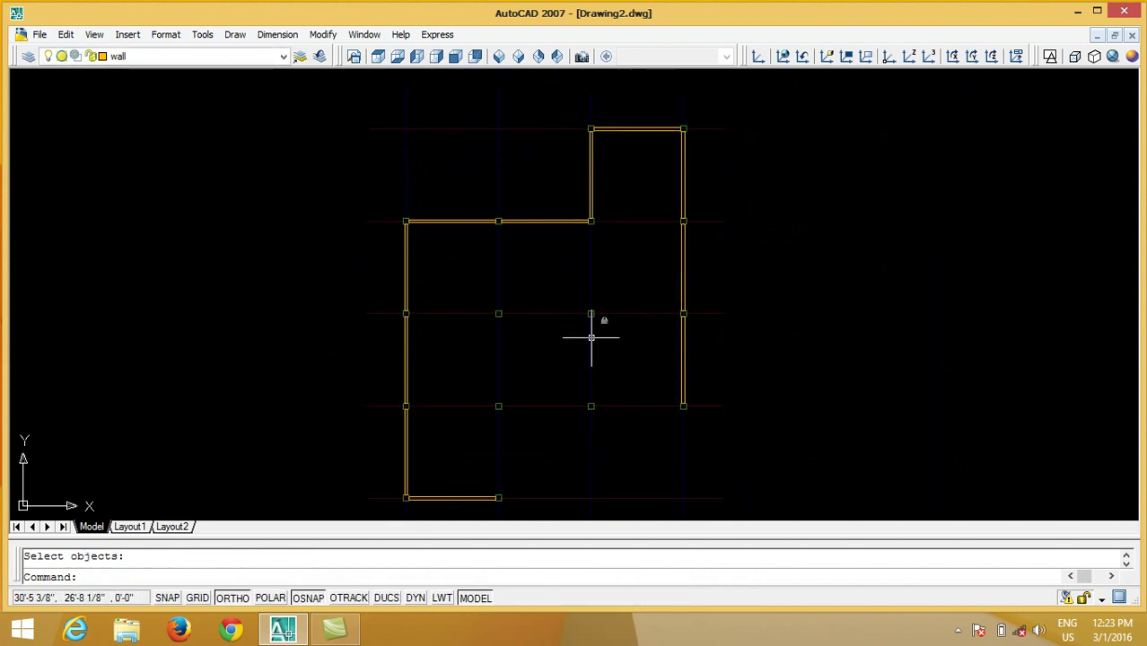
- Copy the top wall segment and the raised bay's top wall down to the fourth grid row
{"action": "left_click", "coordinate": [543, 244]}
{"action": "left_click", "coordinate": [526, 197]}
{"action": "scroll", "coordinate": [525, 232], "scroll_direction": "down", "scroll_amount": 2}
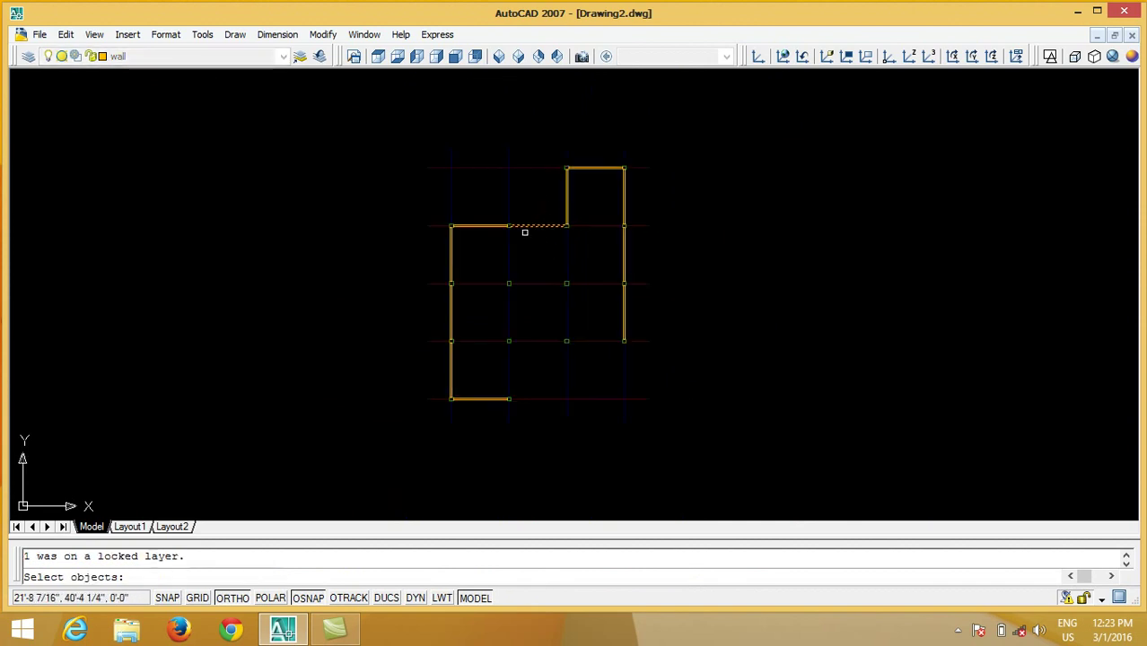
{"action": "left_click", "coordinate": [648, 225]}
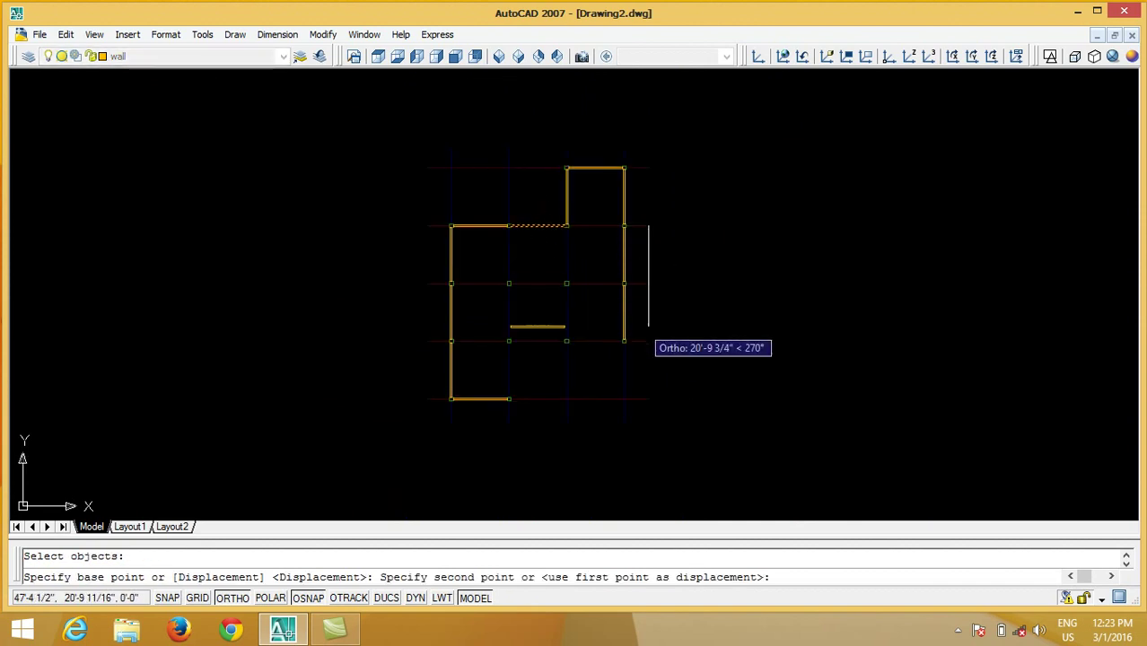
{"action": "left_click", "coordinate": [648, 341]}
{"action": "key", "text": "Return"}
{"action": "key", "text": "Return"}
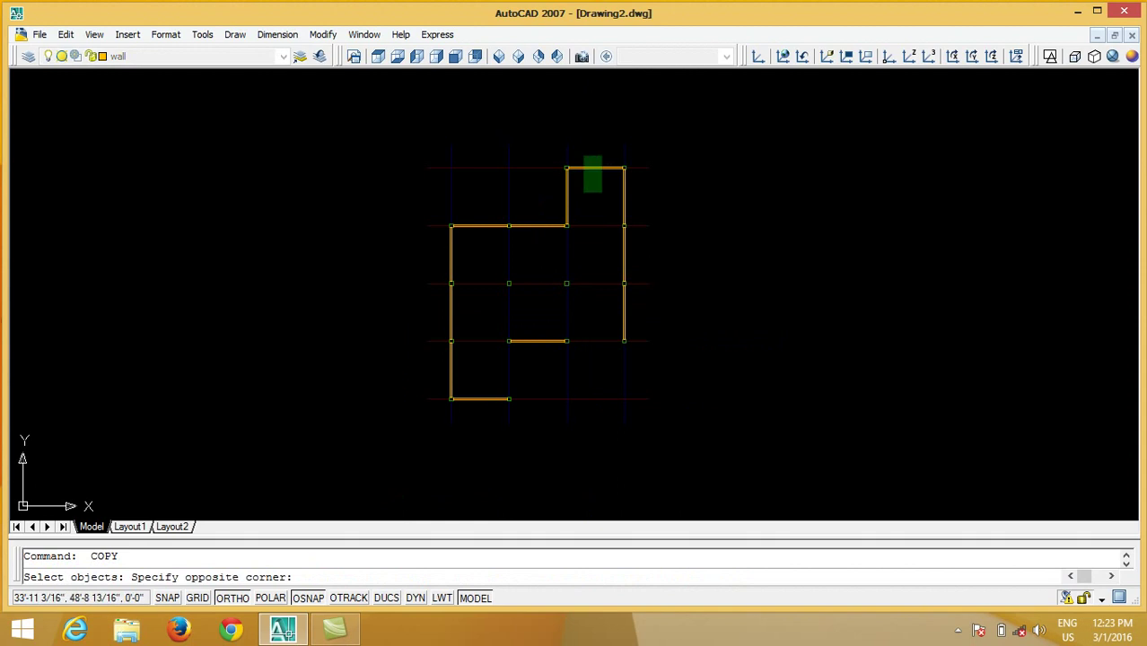
{"action": "left_click", "coordinate": [648, 168]}
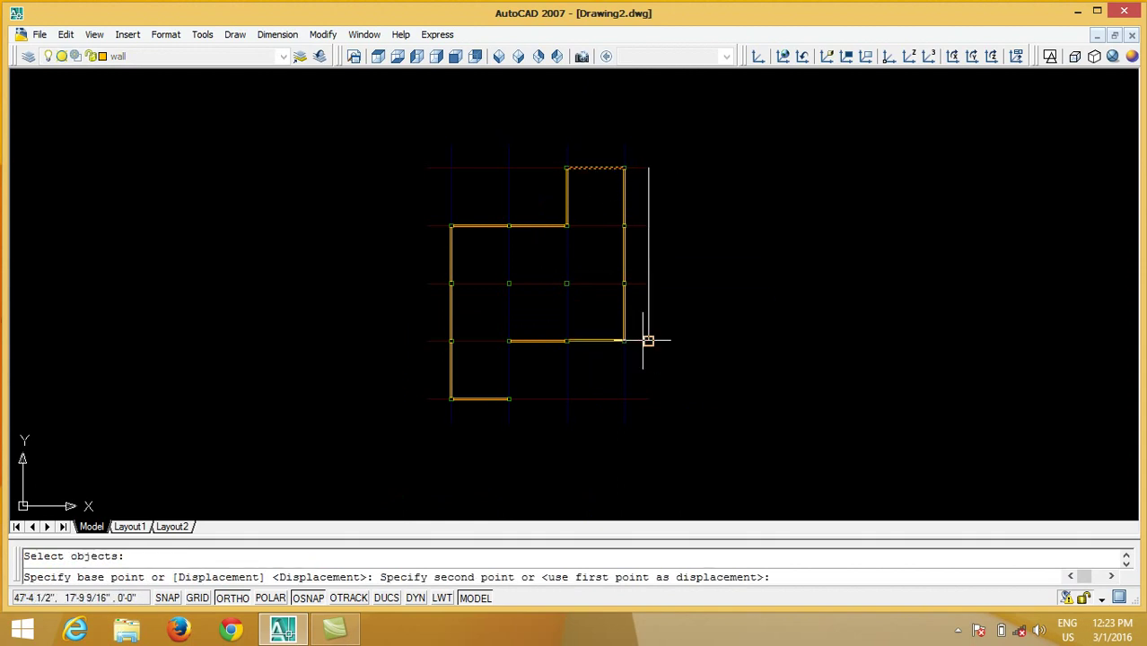
{"action": "left_click", "coordinate": [648, 341]}
{"action": "key", "text": "Return"}
{"action": "key", "text": "Return"}
- Copy the lower-left vertical wall one column right and center the finished outline in view
{"action": "left_click", "coordinate": [472, 367]}
{"action": "left_click", "coordinate": [422, 380]}
{"action": "scroll", "coordinate": [450, 425], "scroll_direction": "up", "scroll_amount": 3}
{"action": "scroll", "coordinate": [450, 426], "scroll_direction": "up", "scroll_amount": 2}
{"action": "key", "text": "Return"}
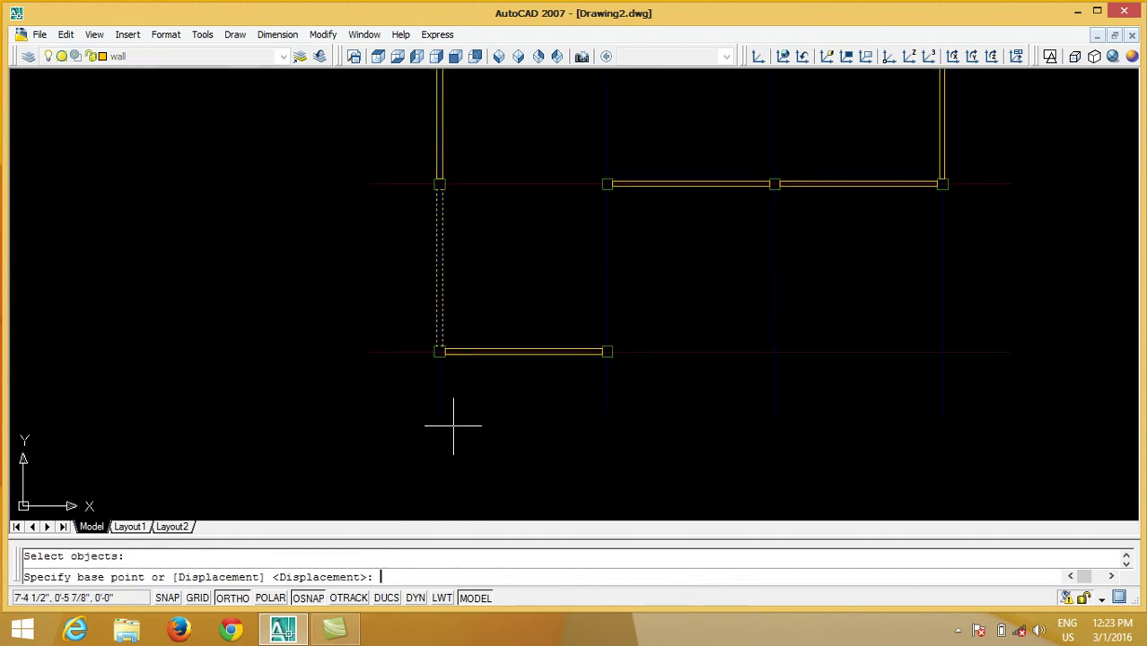
{"action": "left_click", "coordinate": [439, 422]}
{"action": "left_click", "coordinate": [606, 422]}
{"action": "key", "text": "Return"}
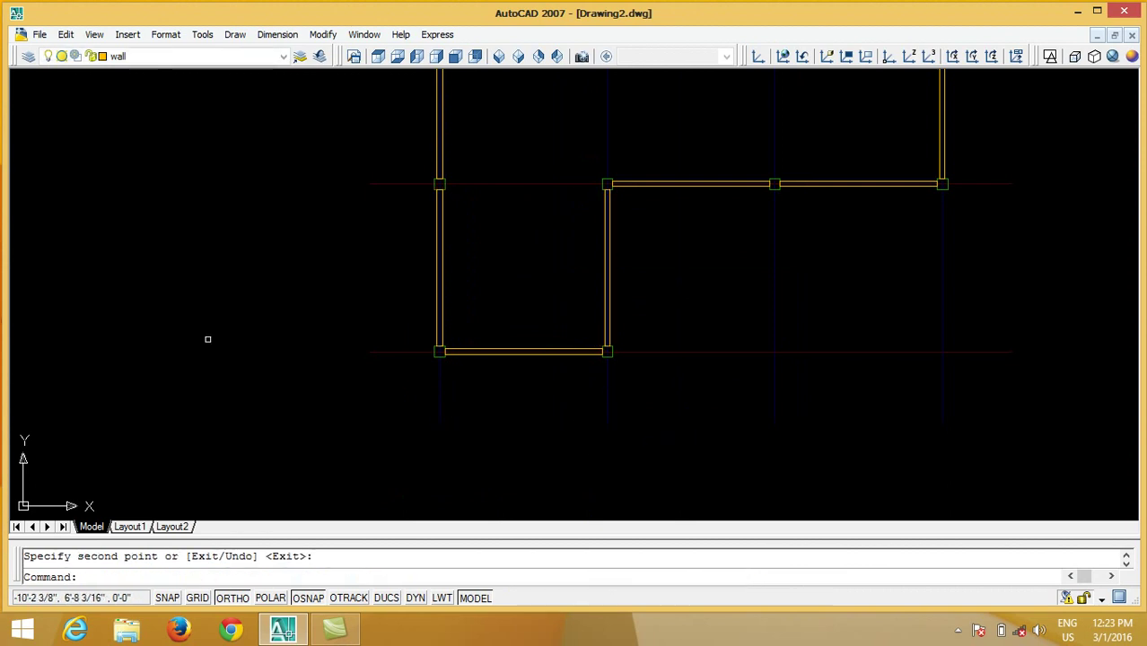
{"action": "scroll", "coordinate": [224, 377], "scroll_direction": "down", "scroll_amount": 4}
{"action": "middle_click_drag", "start_coordinate": [404, 359], "coordinate": [487, 429]}
{"action": "middle_click_drag", "start_coordinate": [340, 359], "coordinate": [397, 363]}
{"action": "scroll", "coordinate": [393, 368], "scroll_direction": "up", "scroll_amount": 2}
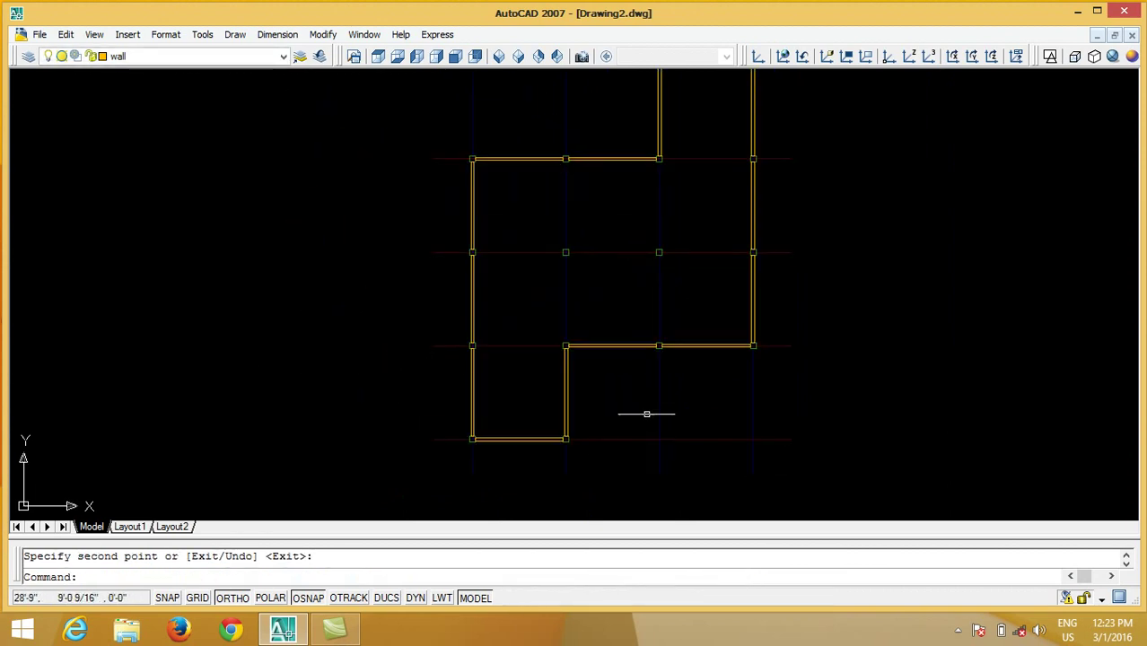